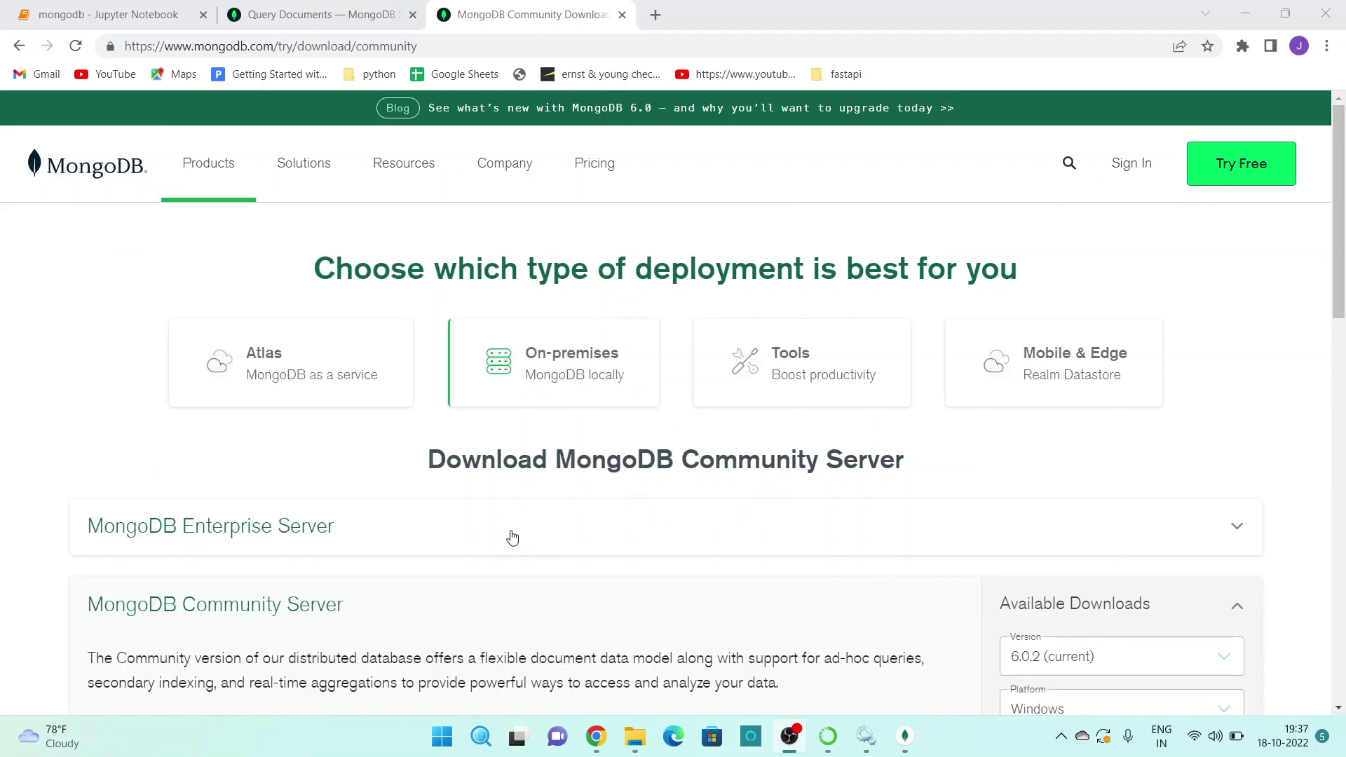
Step: Review the MongoDB Community Server download section, and expand the MongoDB Enterprise Server section to read its description
{"action": "scroll", "coordinate": [433, 567], "scroll_direction": "down", "scroll_amount": 1}
{"action": "scroll", "coordinate": [433, 567], "scroll_direction": "down", "scroll_amount": 2}
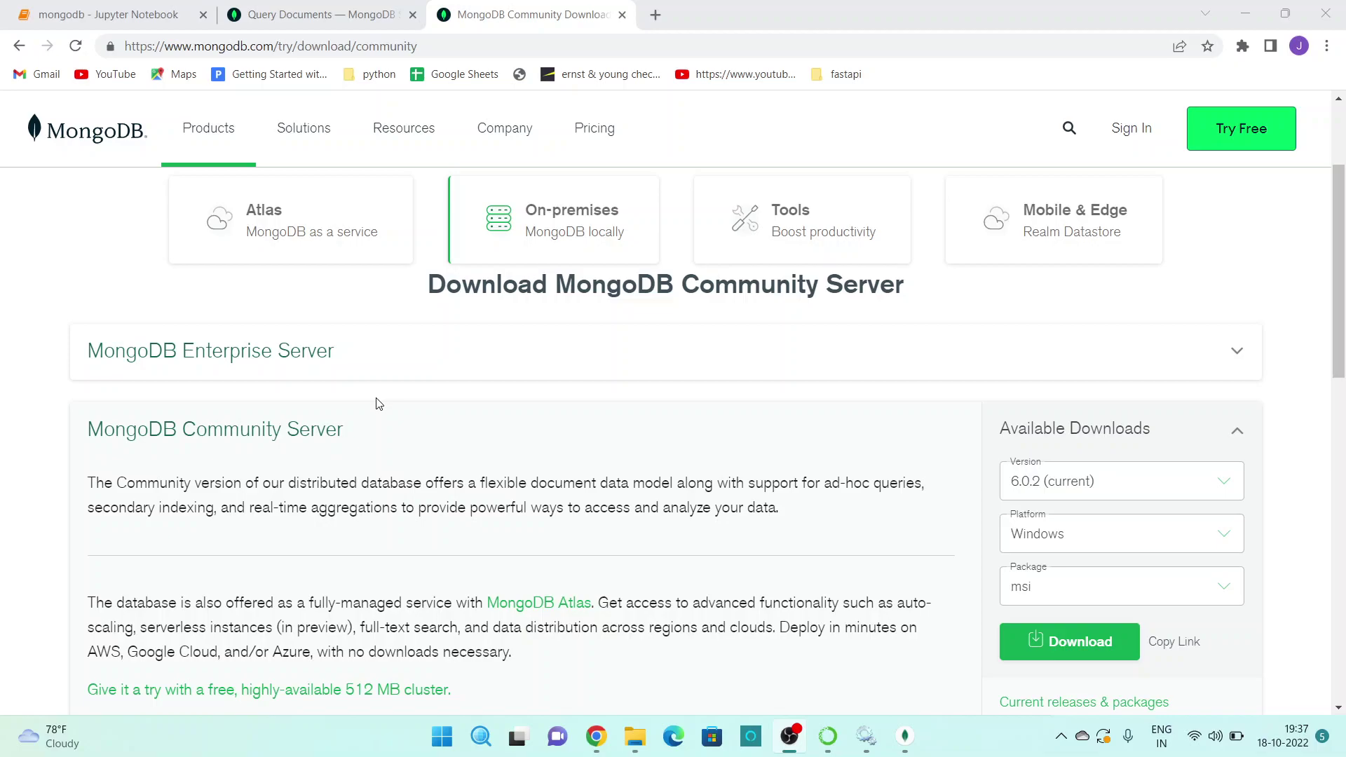
{"action": "scroll", "coordinate": [367, 421], "scroll_direction": "down", "scroll_amount": 1}
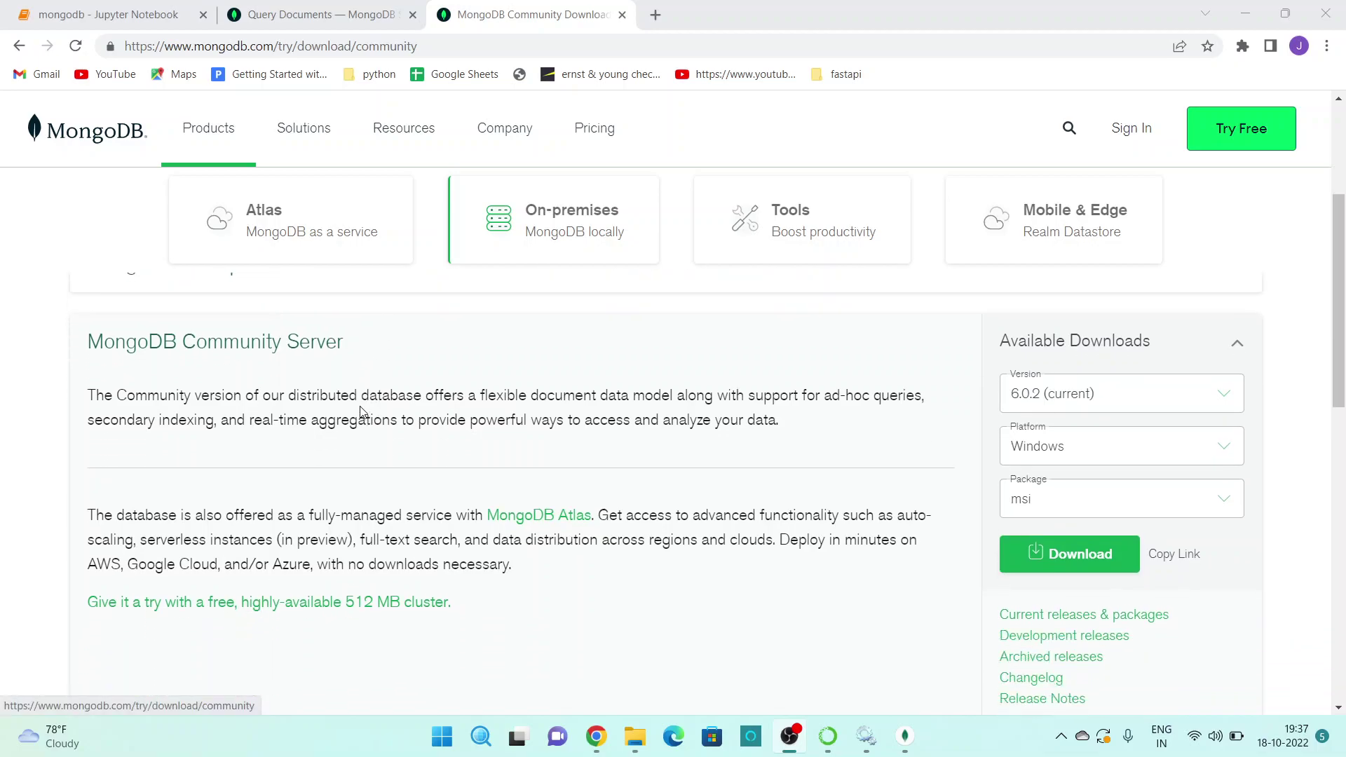
{"action": "scroll", "coordinate": [346, 362], "scroll_direction": "up", "scroll_amount": 1}
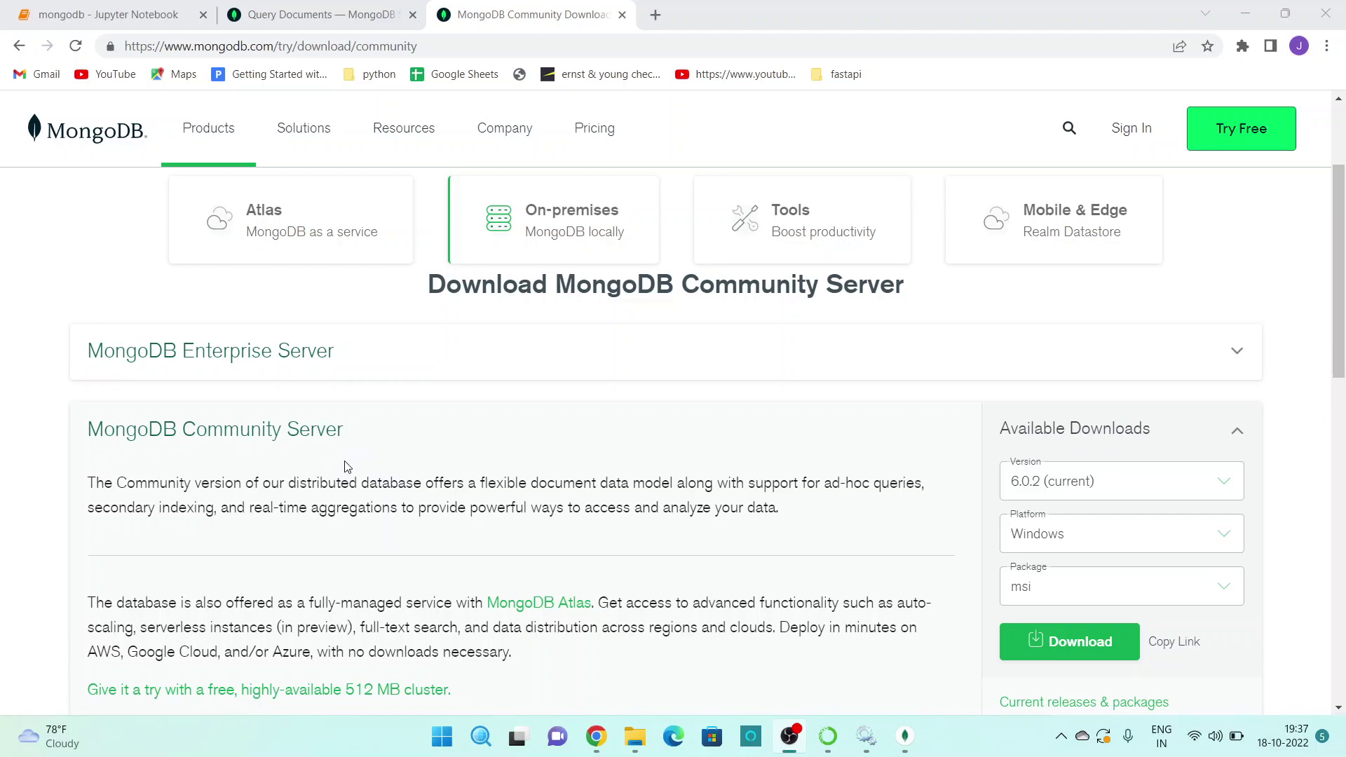
{"action": "scroll", "coordinate": [336, 456], "scroll_direction": "up", "scroll_amount": 1}
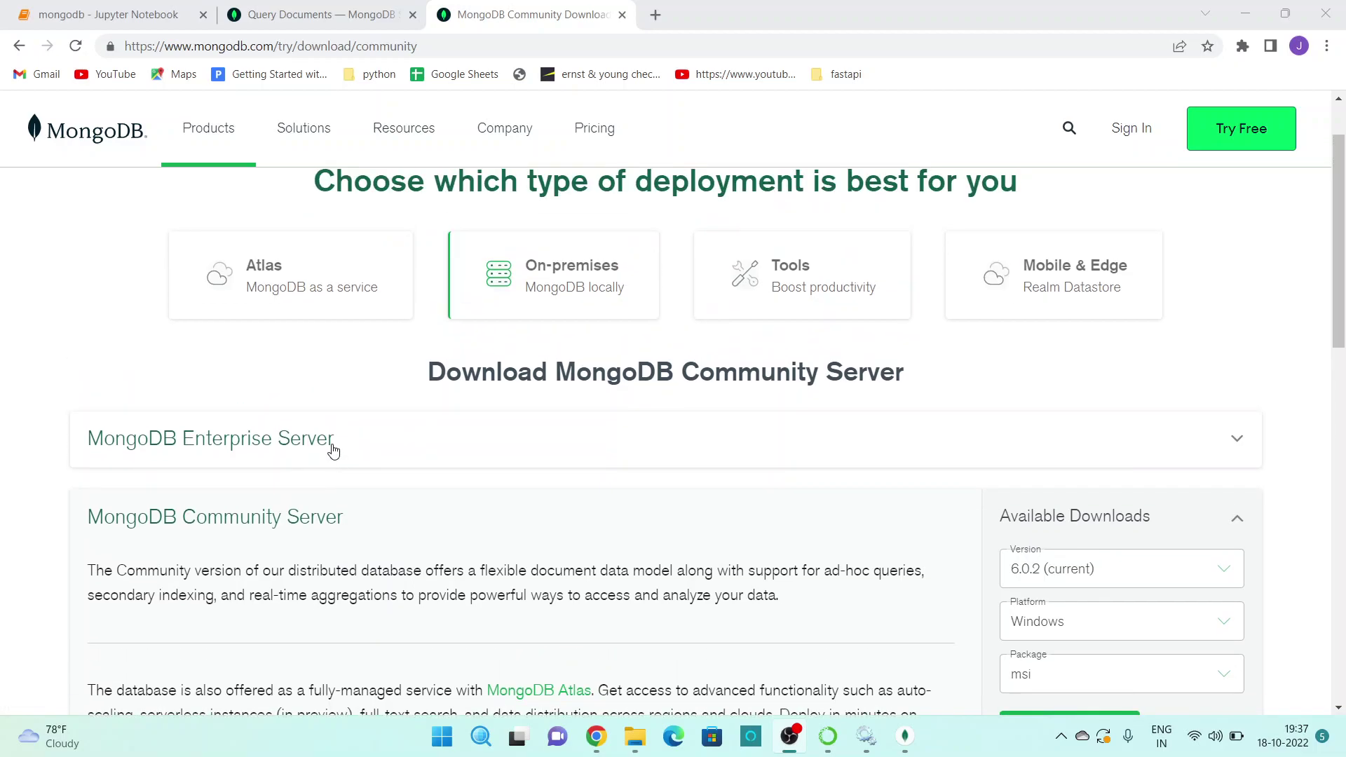
{"action": "left_click", "coordinate": [331, 448]}
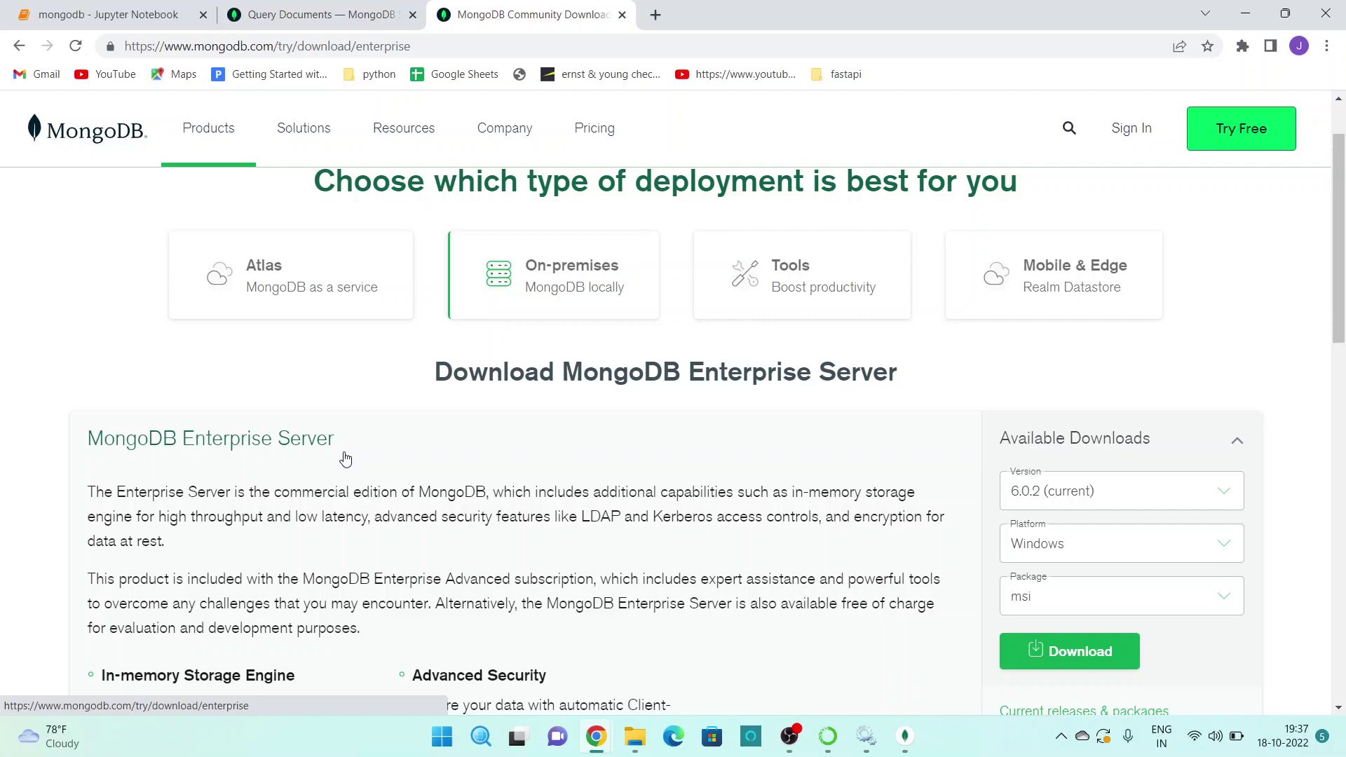
{"action": "scroll", "coordinate": [393, 446], "scroll_direction": "up", "scroll_amount": 2}
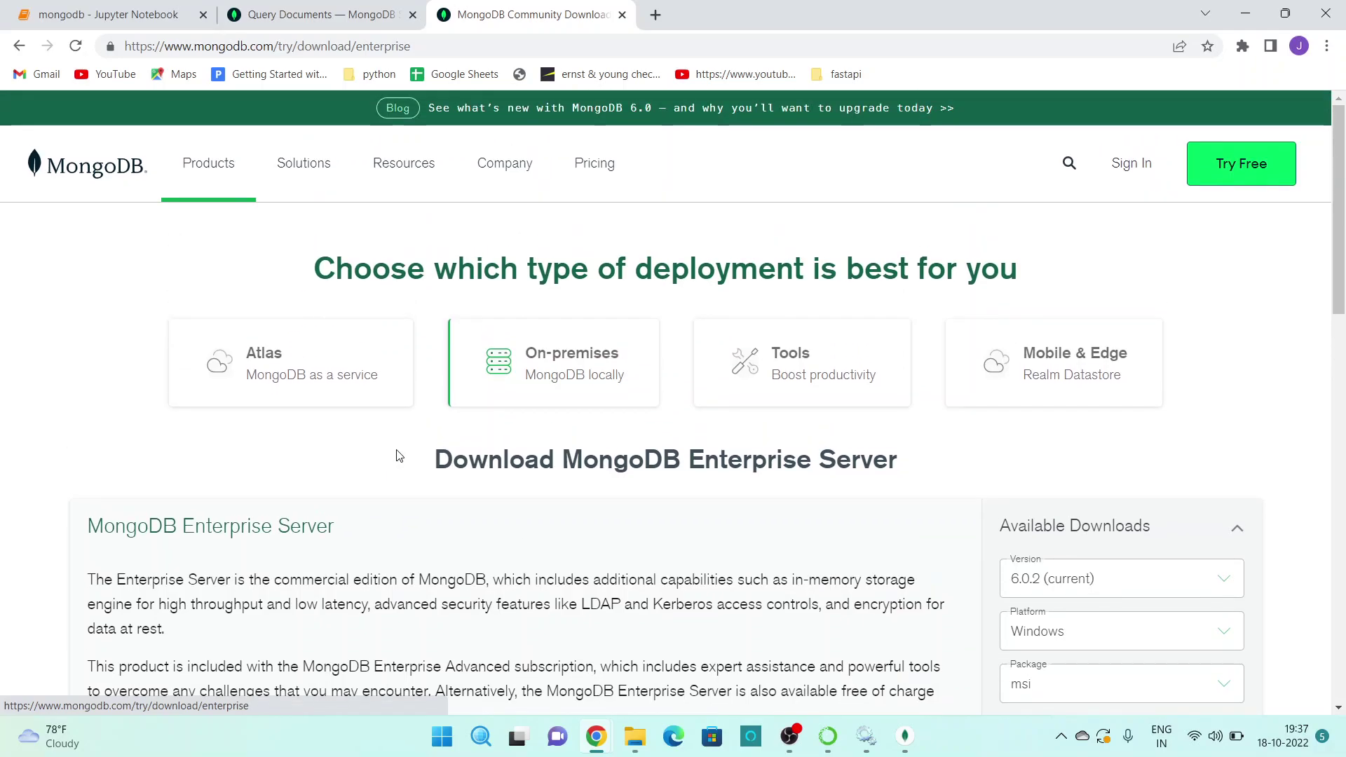
{"action": "scroll", "coordinate": [519, 554], "scroll_direction": "down", "scroll_amount": 2}
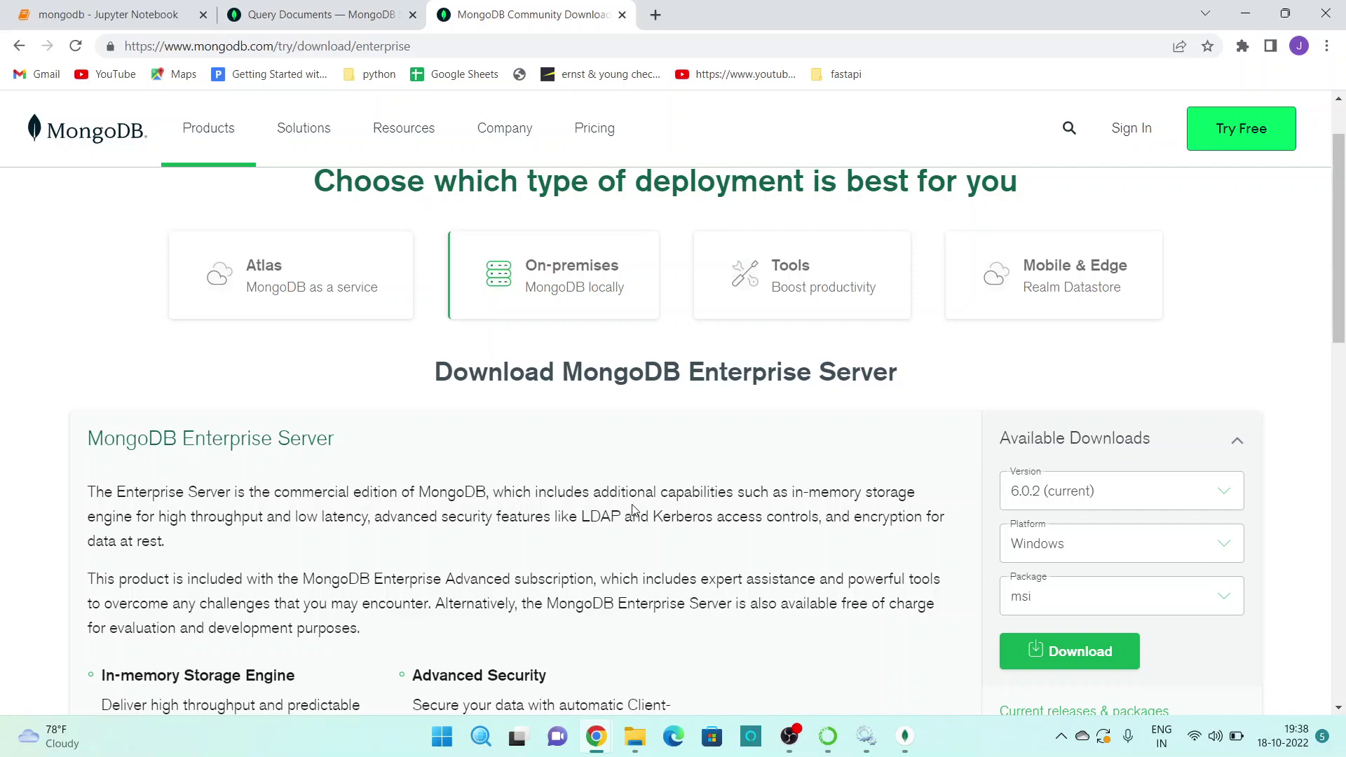
{"action": "scroll", "coordinate": [627, 510], "scroll_direction": "down", "scroll_amount": 2}
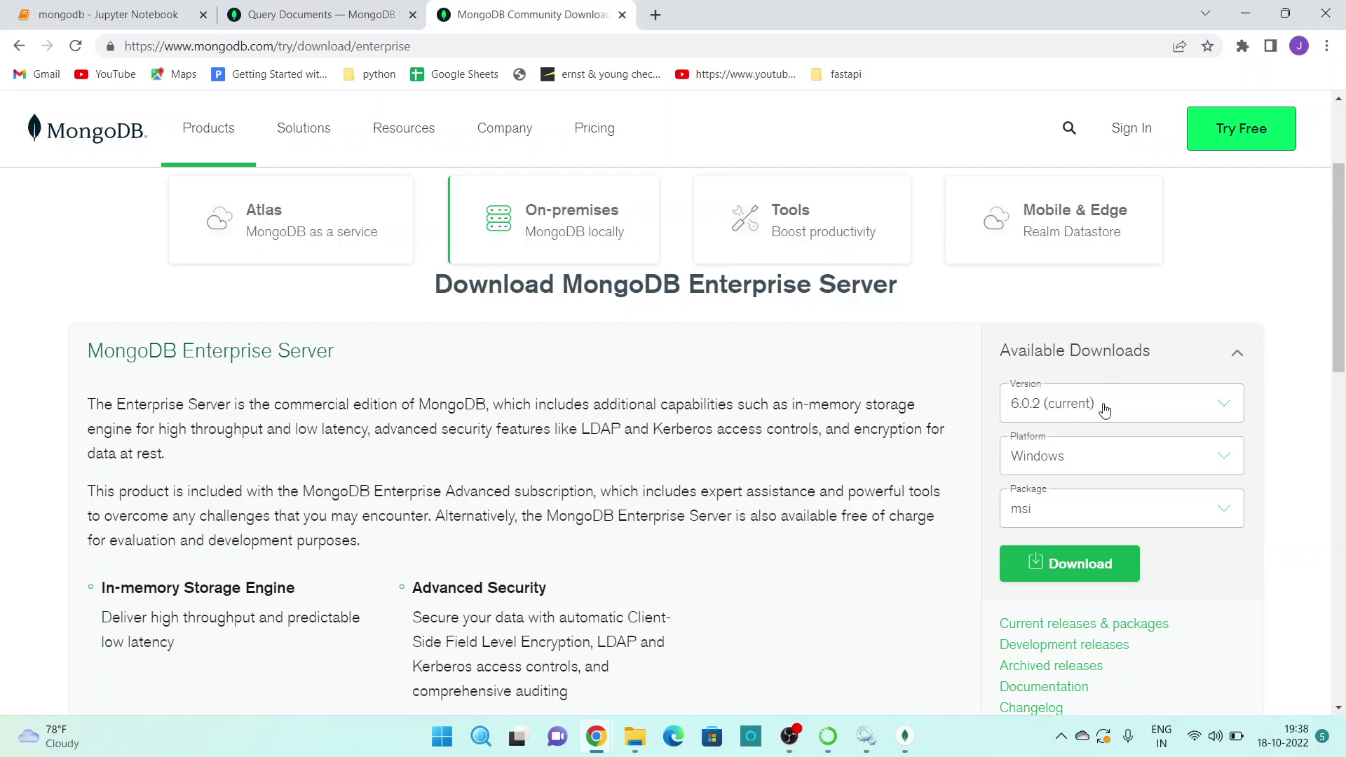
Step: Choose Windows as the Enterprise Server platform, open its download form, and close the form without submitting it
{"action": "left_click", "coordinate": [1074, 454]}
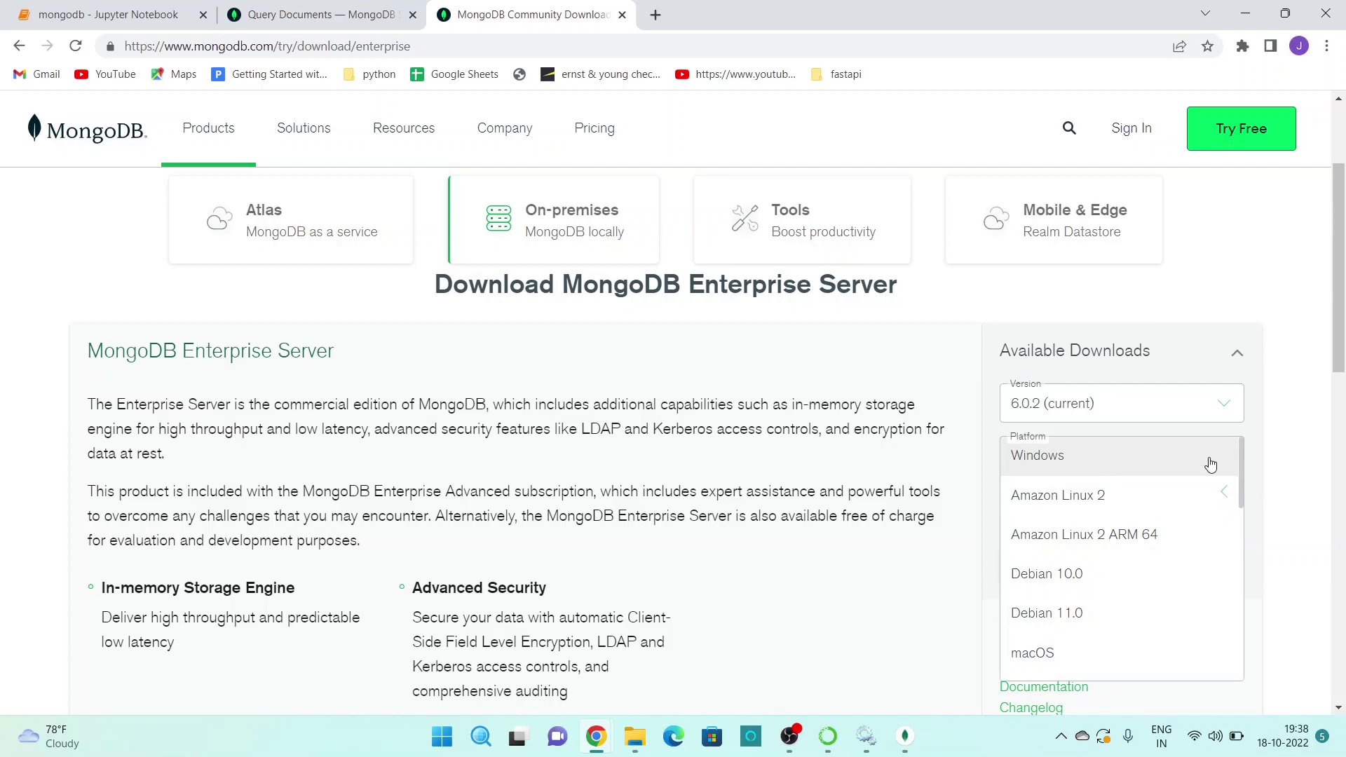
{"action": "left_click", "coordinate": [1037, 463]}
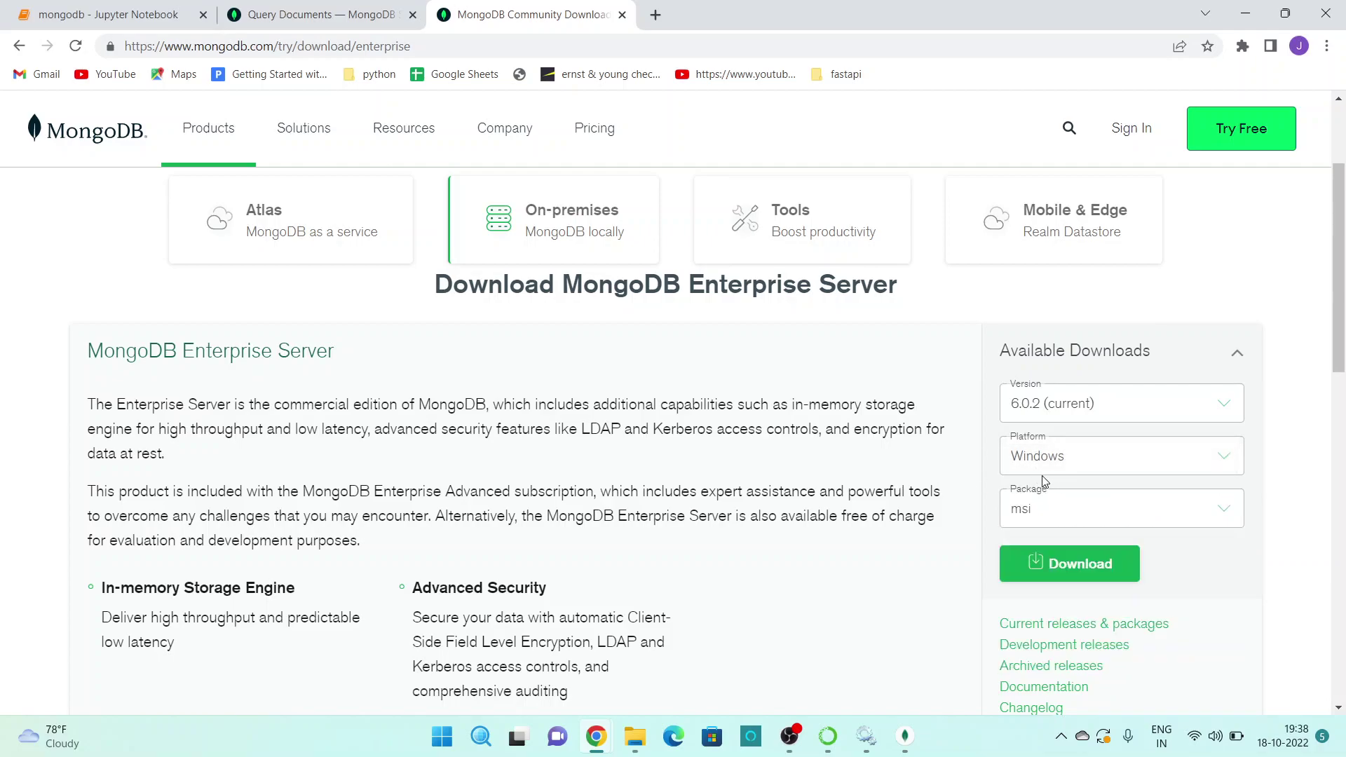
{"action": "left_click", "coordinate": [1032, 460]}
{"action": "left_click", "coordinate": [1034, 461]}
{"action": "scroll", "coordinate": [1088, 495], "scroll_direction": "down", "scroll_amount": 1}
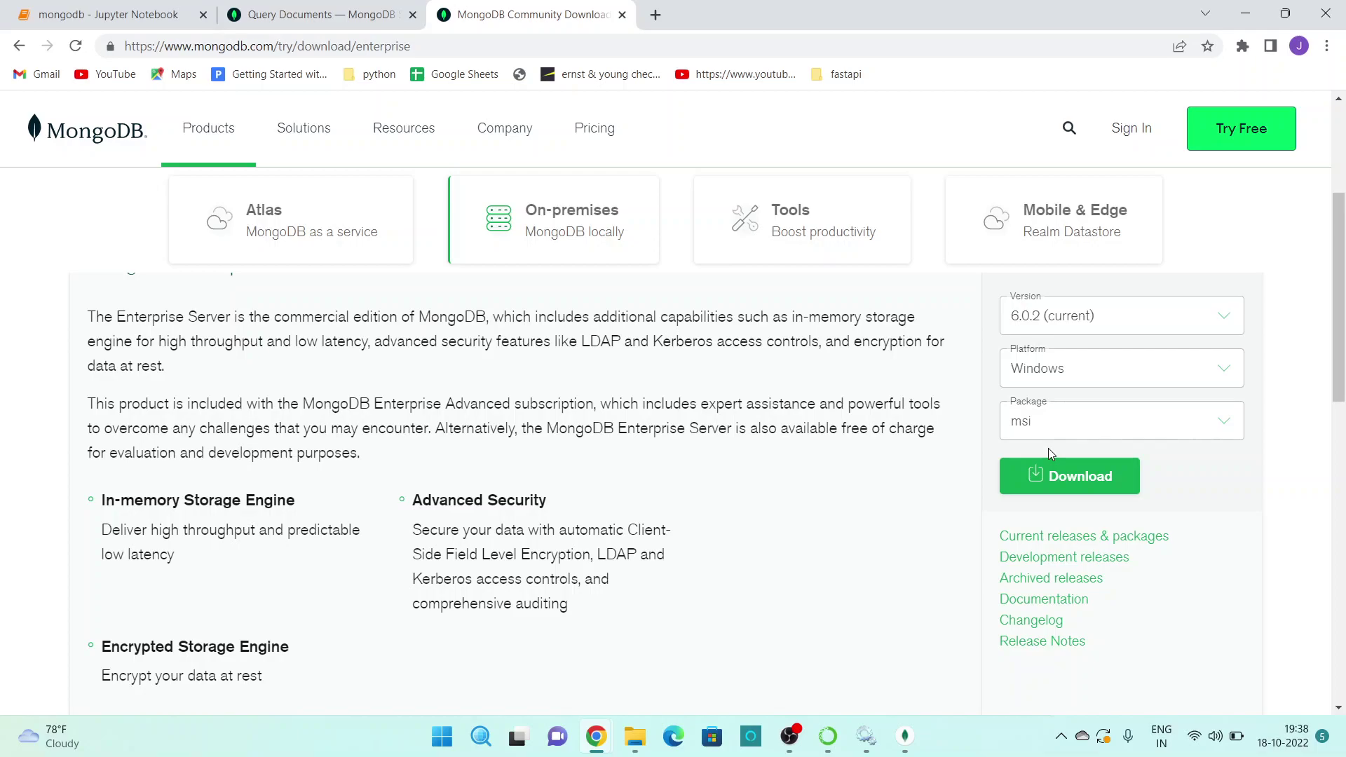
{"action": "left_click", "coordinate": [1074, 479]}
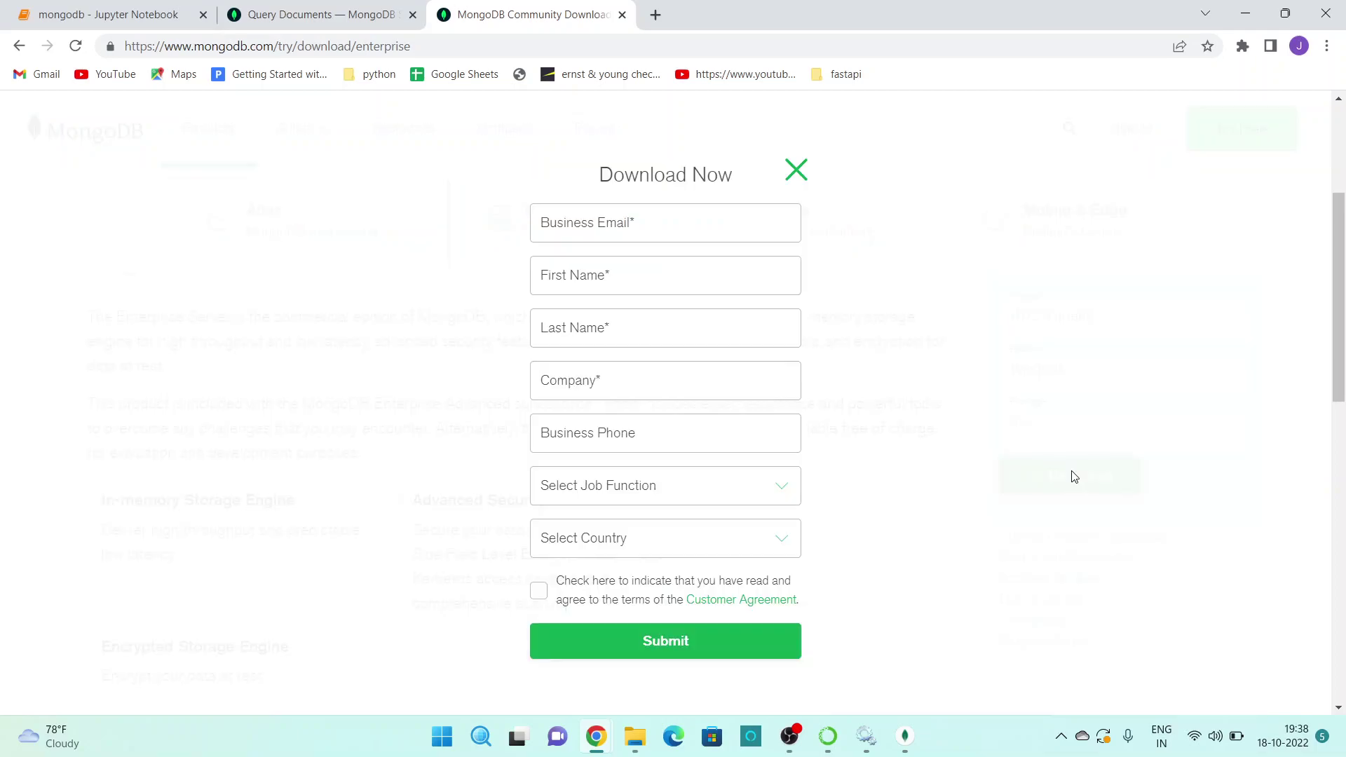
{"action": "left_click", "coordinate": [794, 173]}
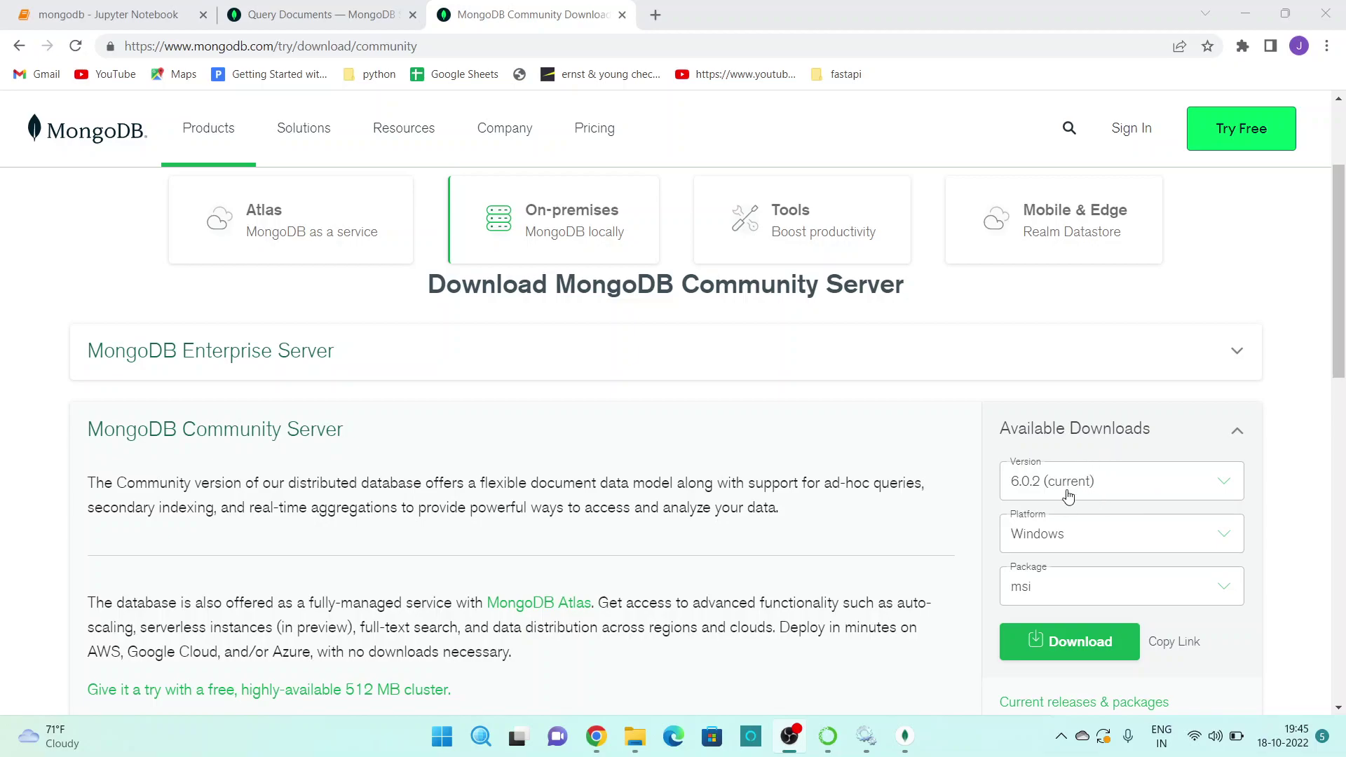
Step: Review the platforms offered for the MongoDB Community Server download, keeping Windows selected
{"action": "left_click", "coordinate": [1104, 549]}
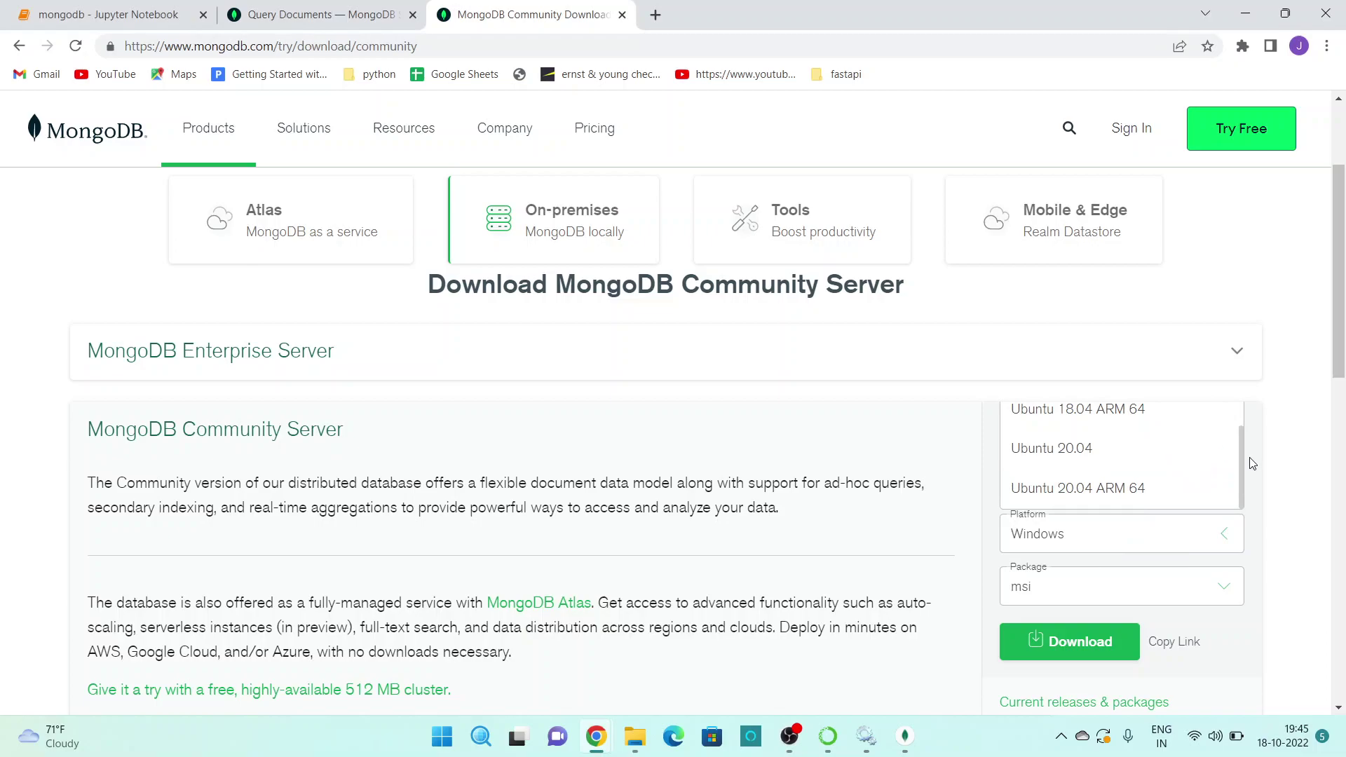
{"action": "mouse_move", "coordinate": [1242, 471]}
{"action": "left_mouse_down"}
{"action": "mouse_move", "coordinate": [1255, 433]}
{"action": "mouse_move", "coordinate": [1243, 464]}
{"action": "left_mouse_up"}
{"action": "left_click", "coordinate": [1276, 443]}
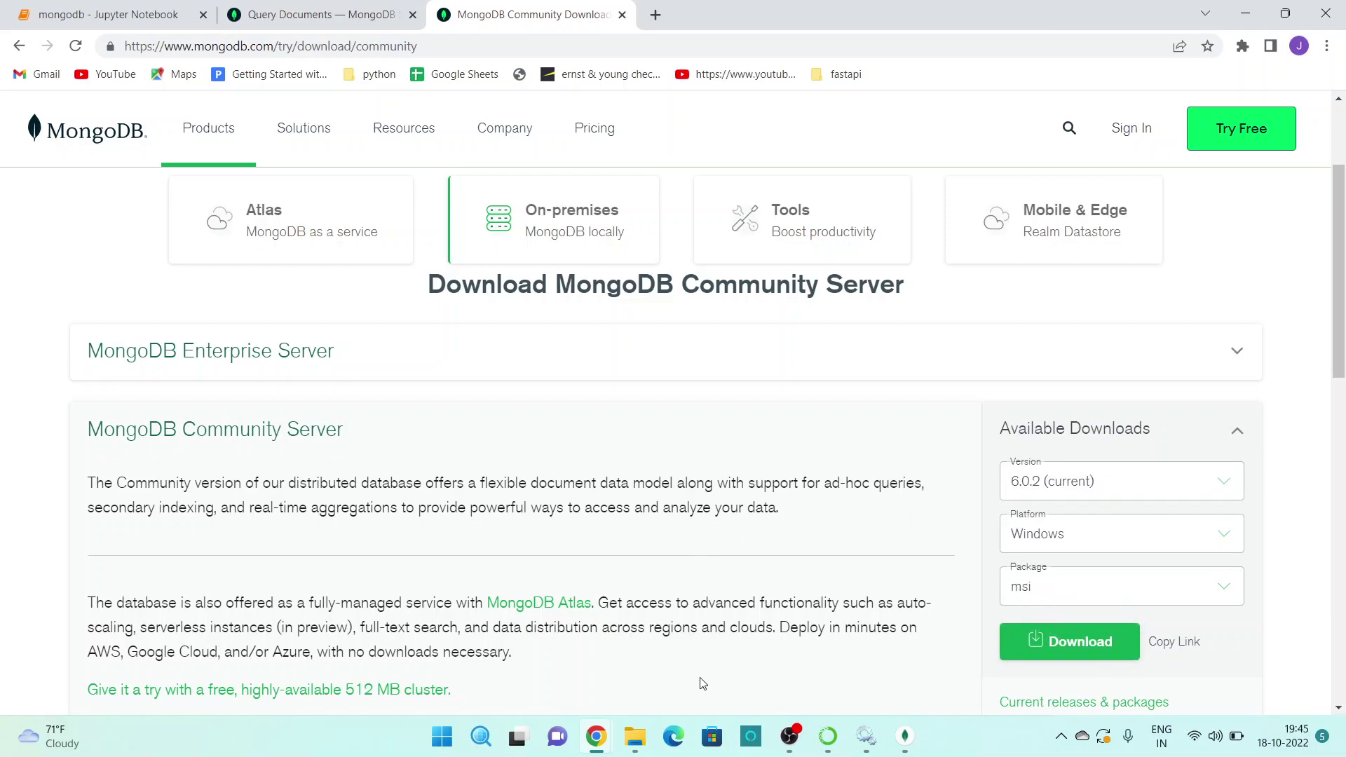
Step: Switch to File Explorer, run the mongodb-windows-x86_64-6.0.2-signed installer from the mongo folder, and advance to its change, repair or remove page
{"action": "mouse_move", "coordinate": [637, 738]}
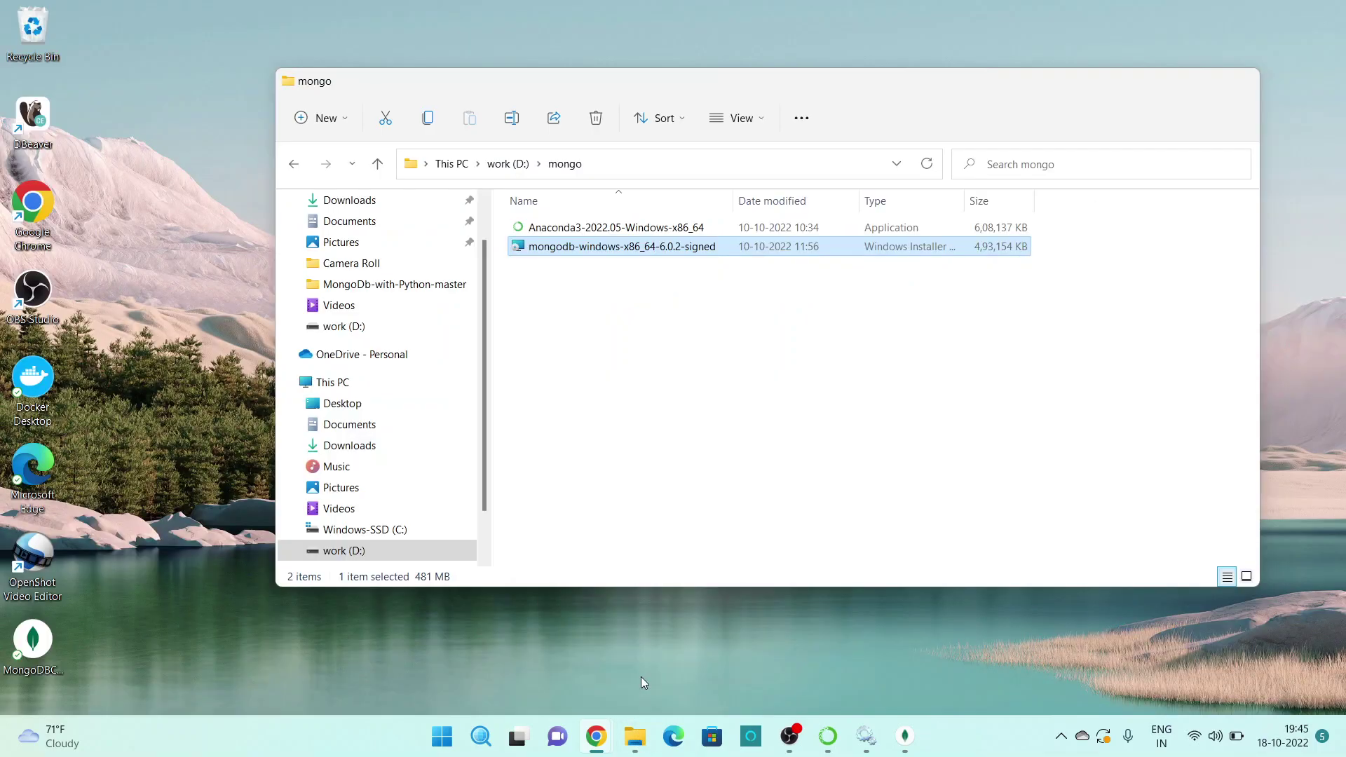
{"action": "left_click", "coordinate": [641, 676]}
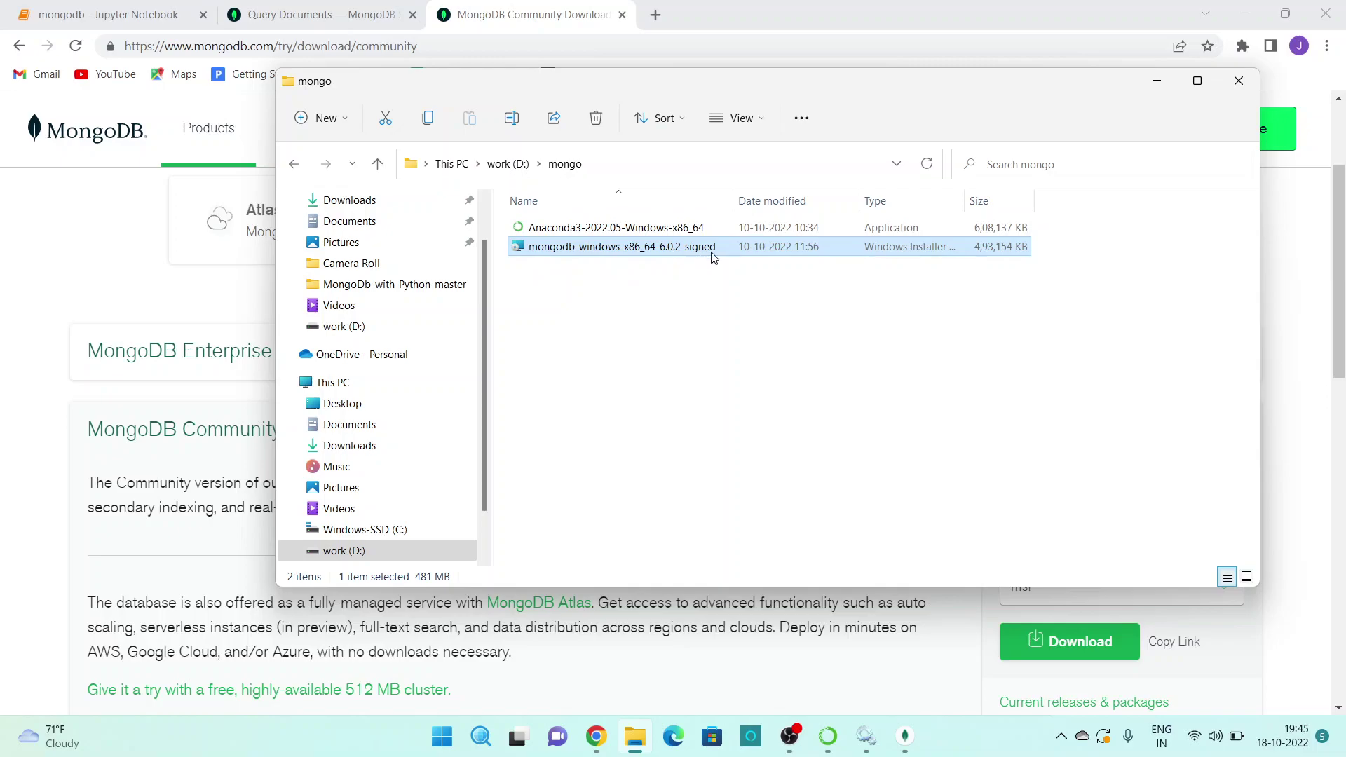
{"action": "double_click", "coordinate": [748, 247]}
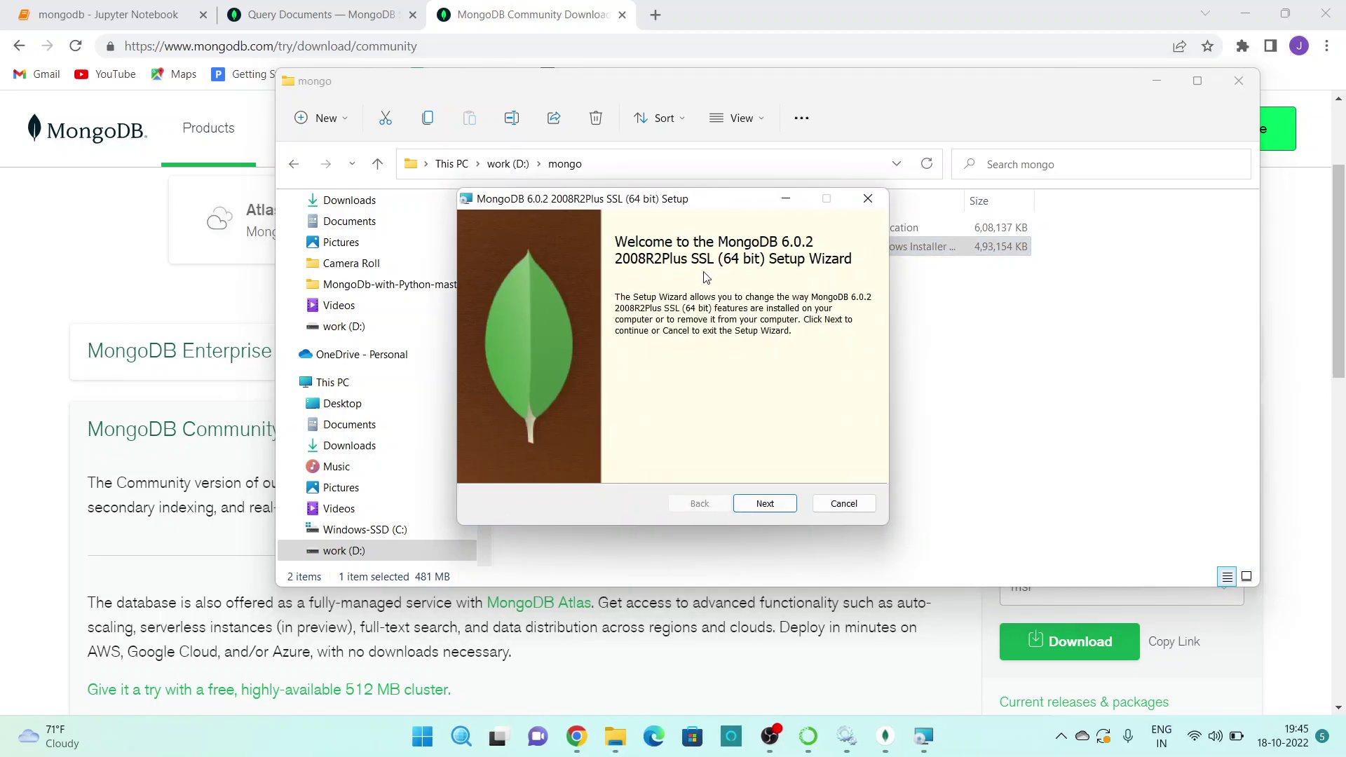
{"action": "left_click", "coordinate": [771, 504]}
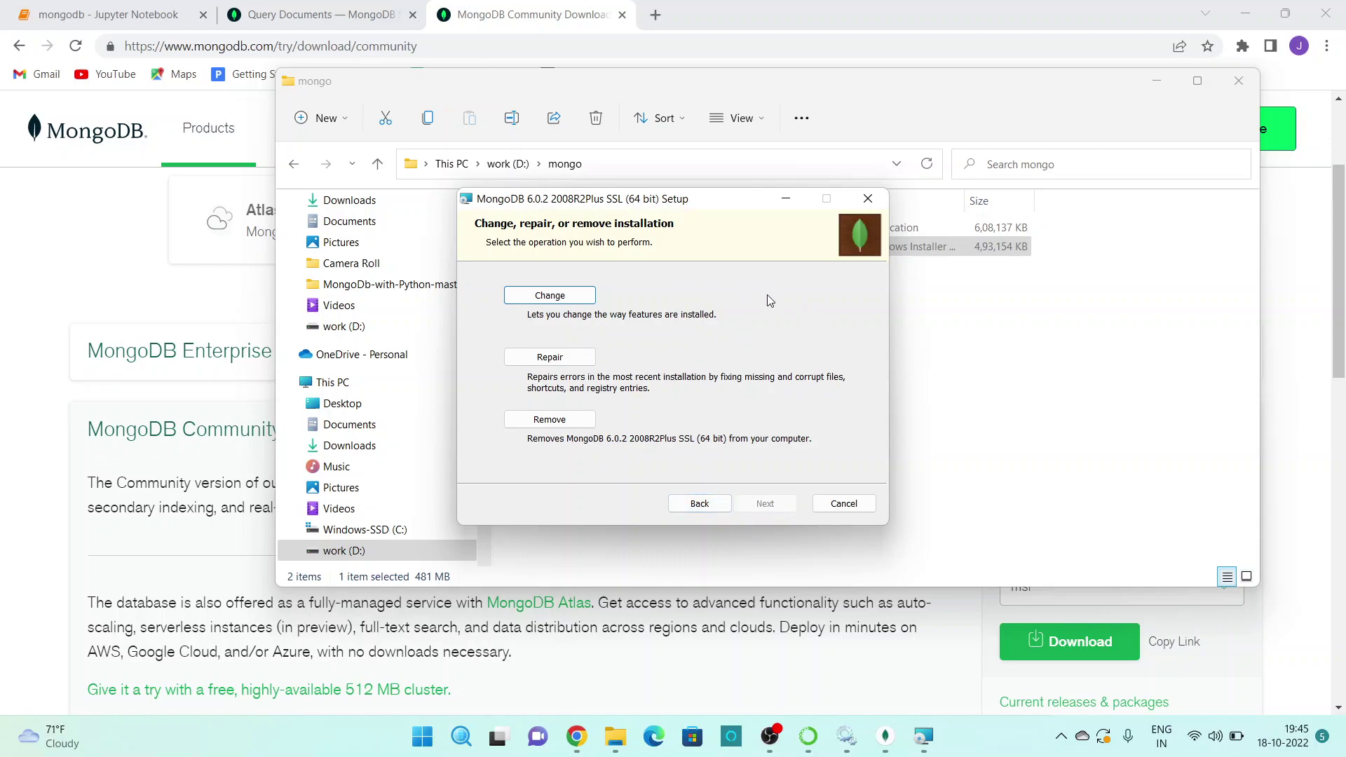
Step: Cancel the MongoDB 6.0.2 setup and exit the wizard
{"action": "left_click", "coordinate": [844, 505]}
{"action": "left_click", "coordinate": [639, 396]}
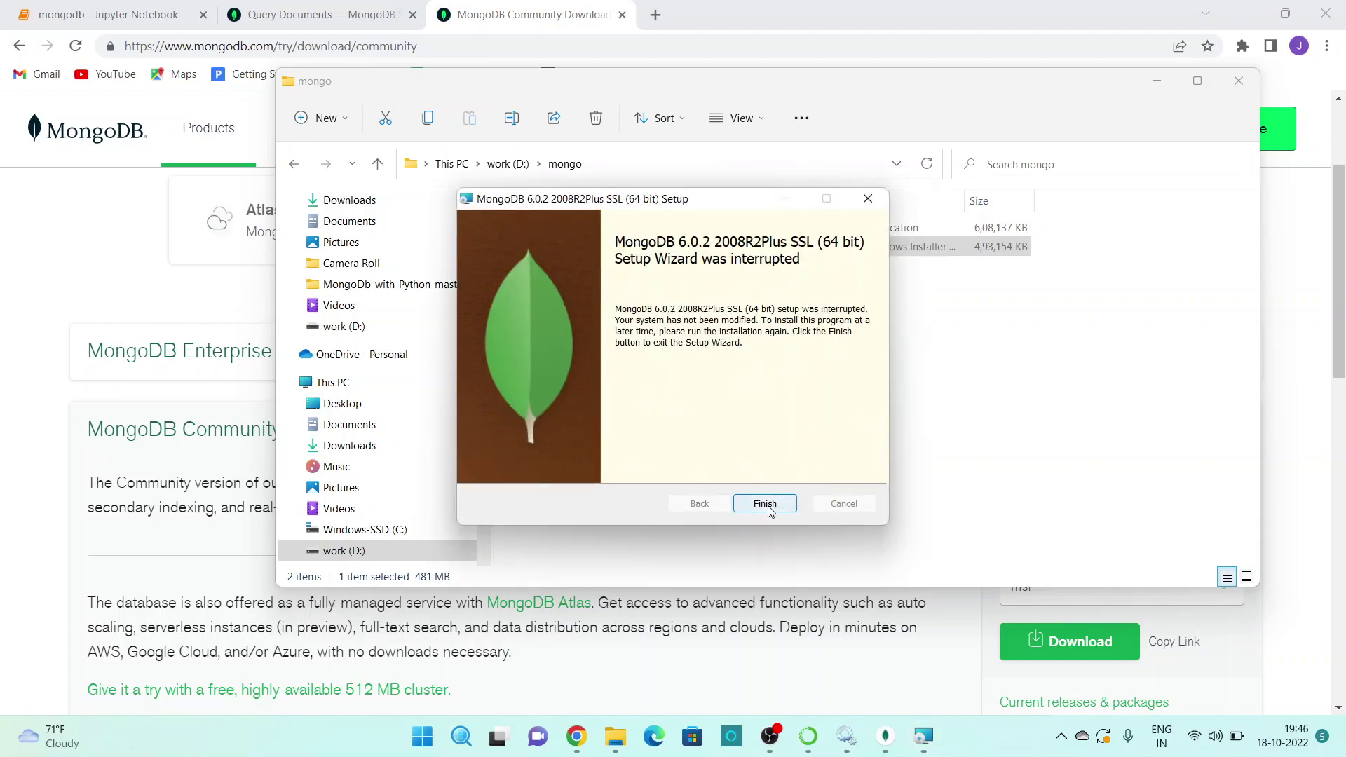
{"action": "left_click", "coordinate": [766, 505]}
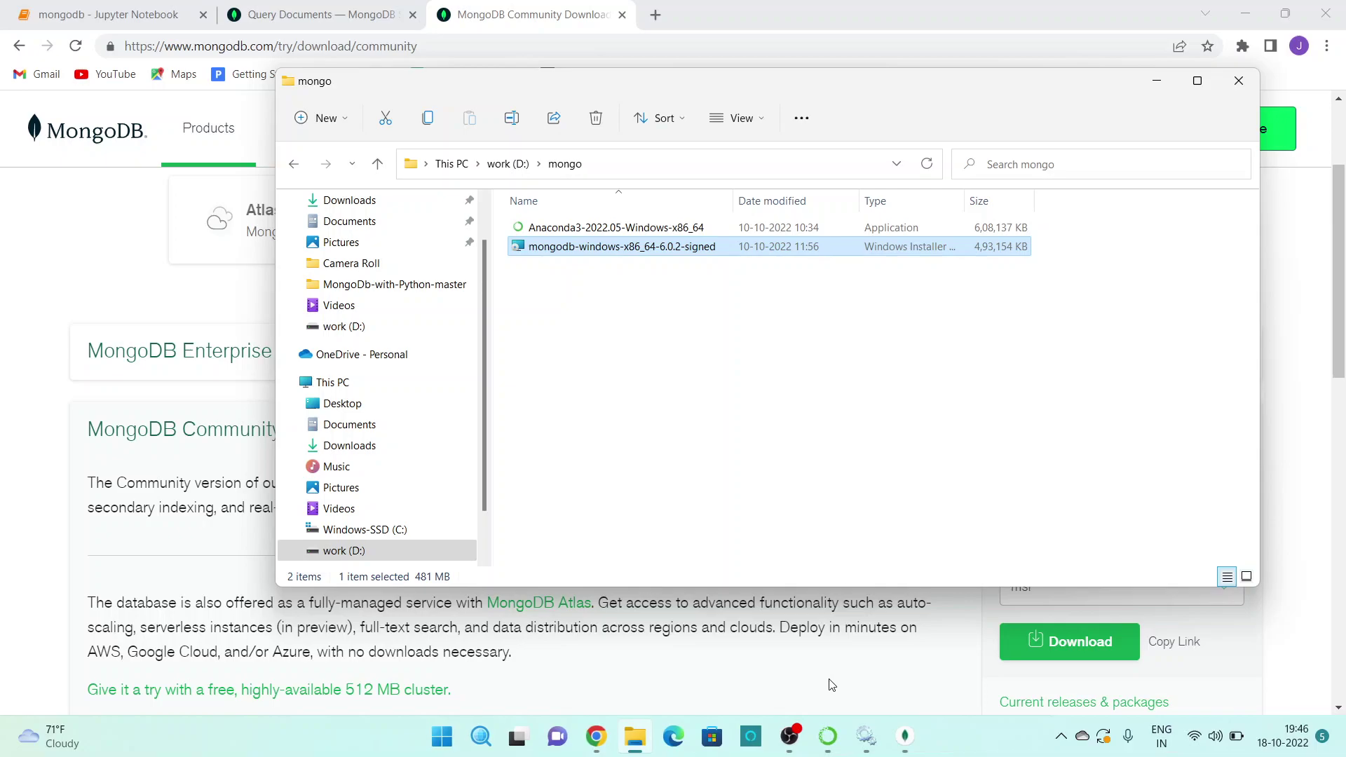
Step: Switch to the Services window and check the status and startup type of the MongoDB Server service
{"action": "mouse_move", "coordinate": [869, 732]}
{"action": "left_click", "coordinate": [872, 699]}
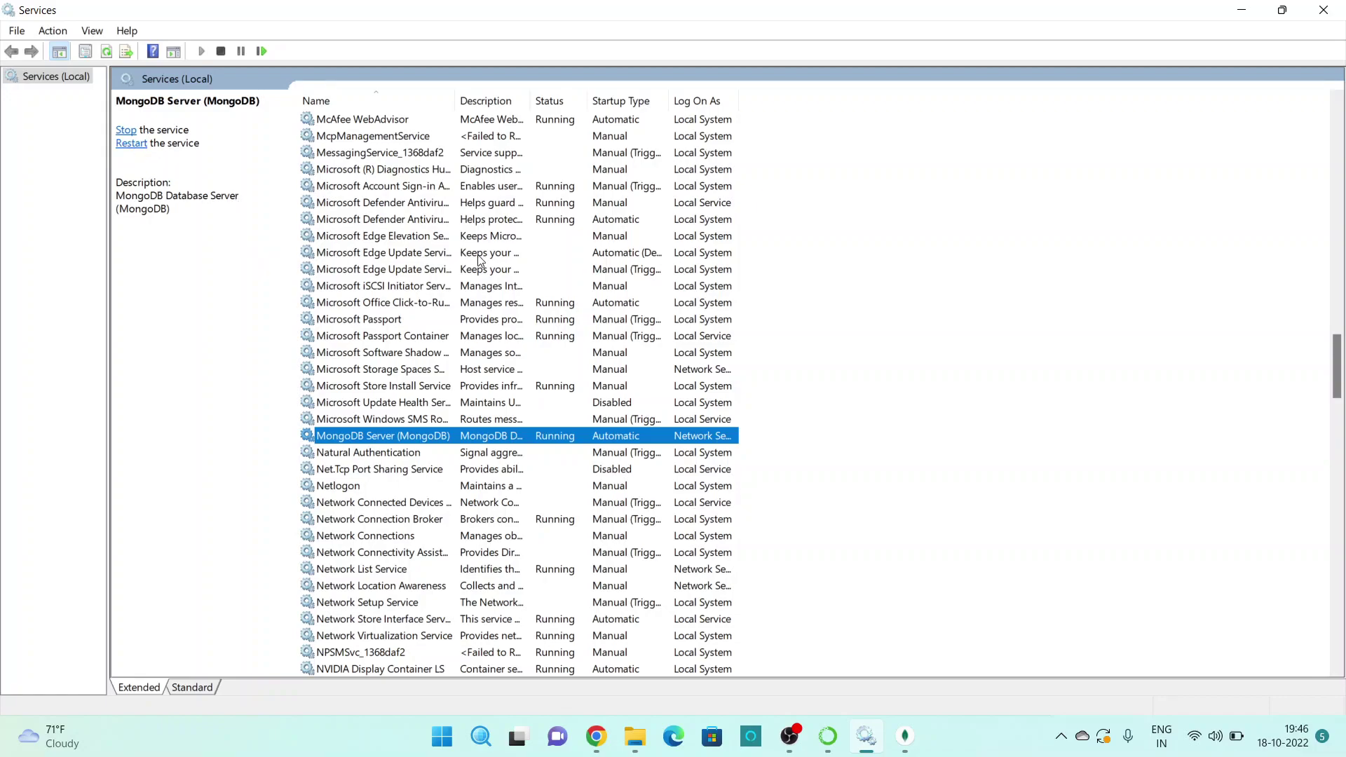
{"action": "left_click", "coordinate": [835, 743]}
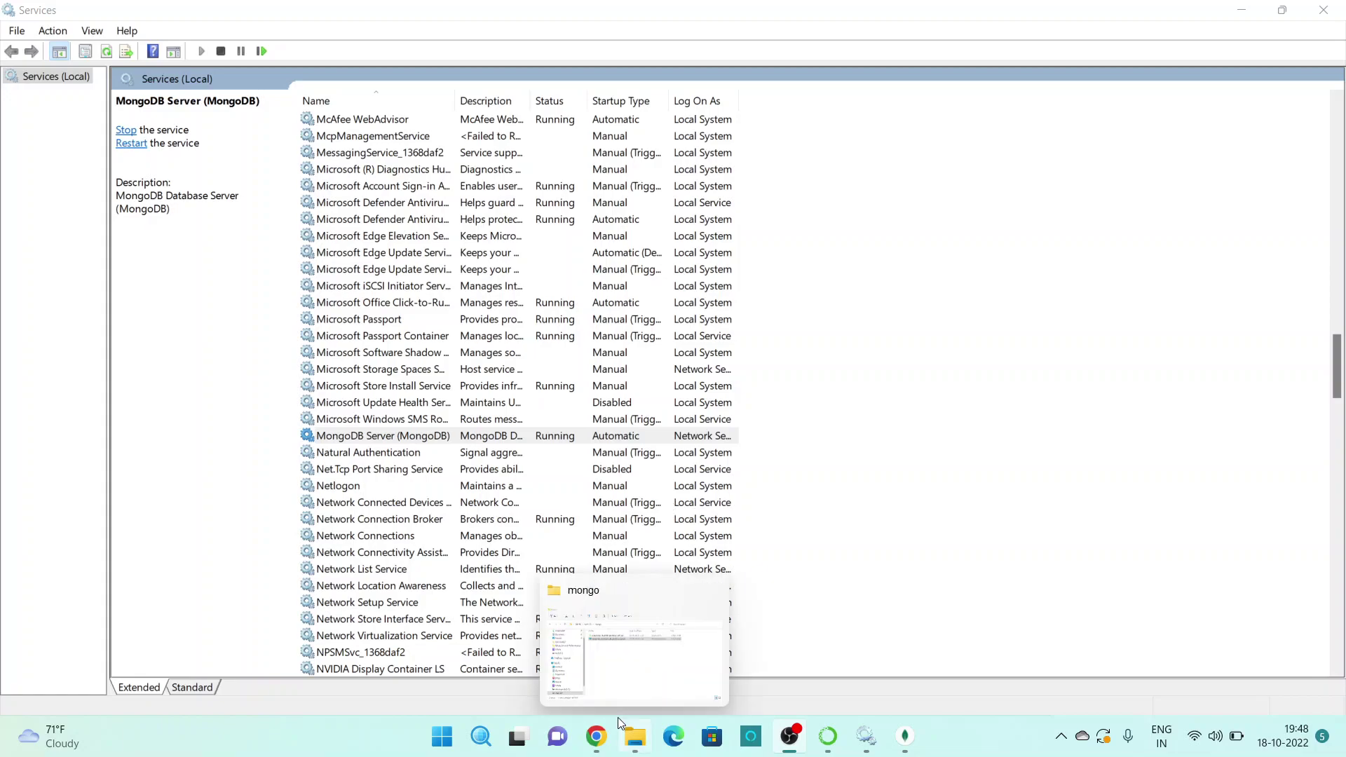
Step: Switch back to Chrome, open the MongoDB Tools downloads, and expand the MongoDB Compass section
{"action": "mouse_move", "coordinate": [596, 735]}
{"action": "left_click", "coordinate": [643, 672]}
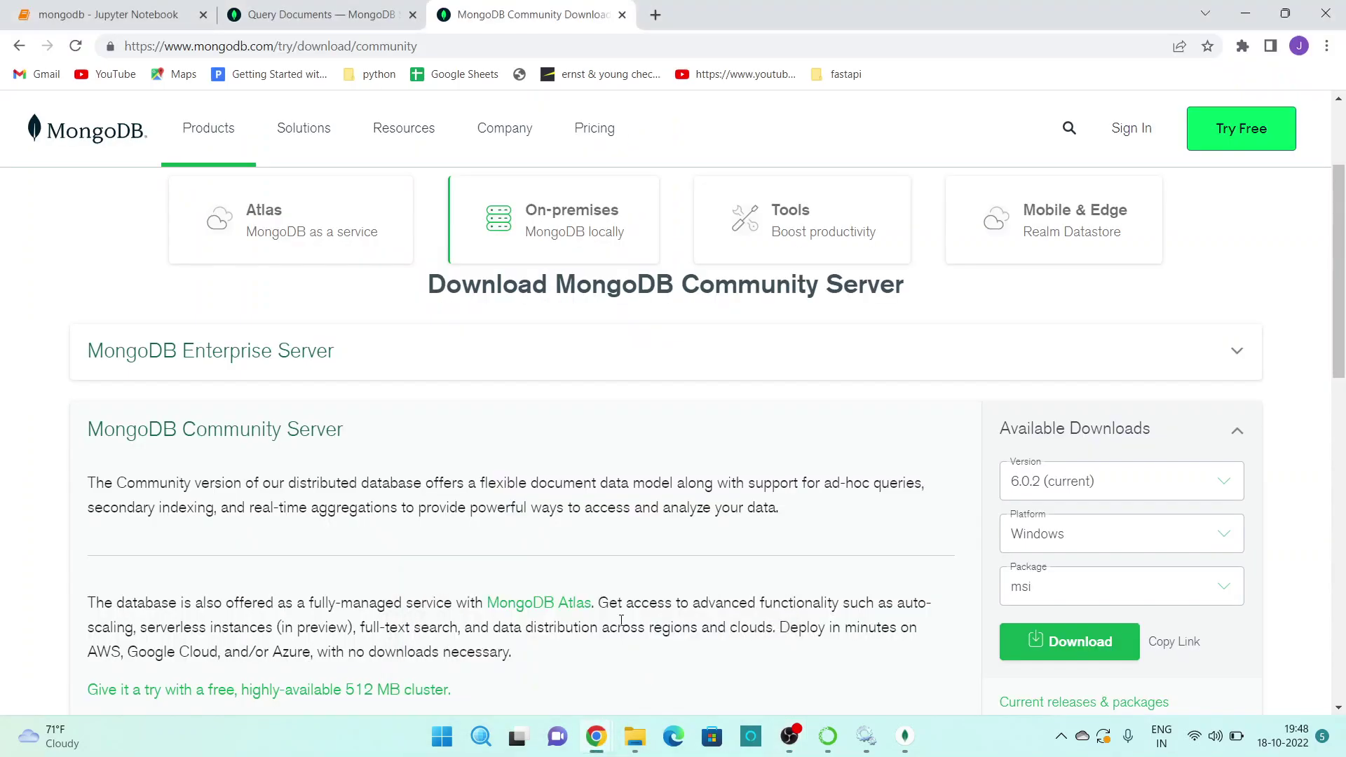
{"action": "scroll", "coordinate": [436, 259], "scroll_direction": "up", "scroll_amount": 3}
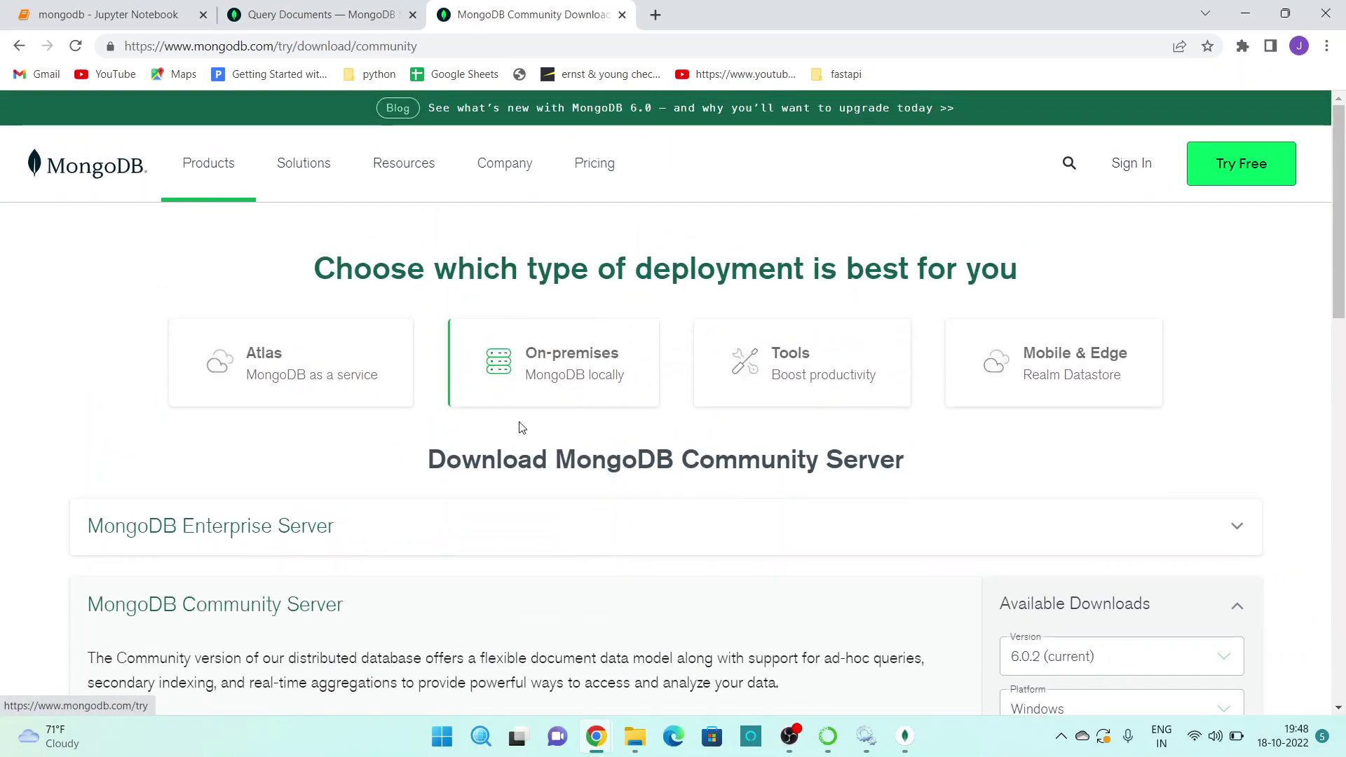
{"action": "left_click", "coordinate": [737, 358]}
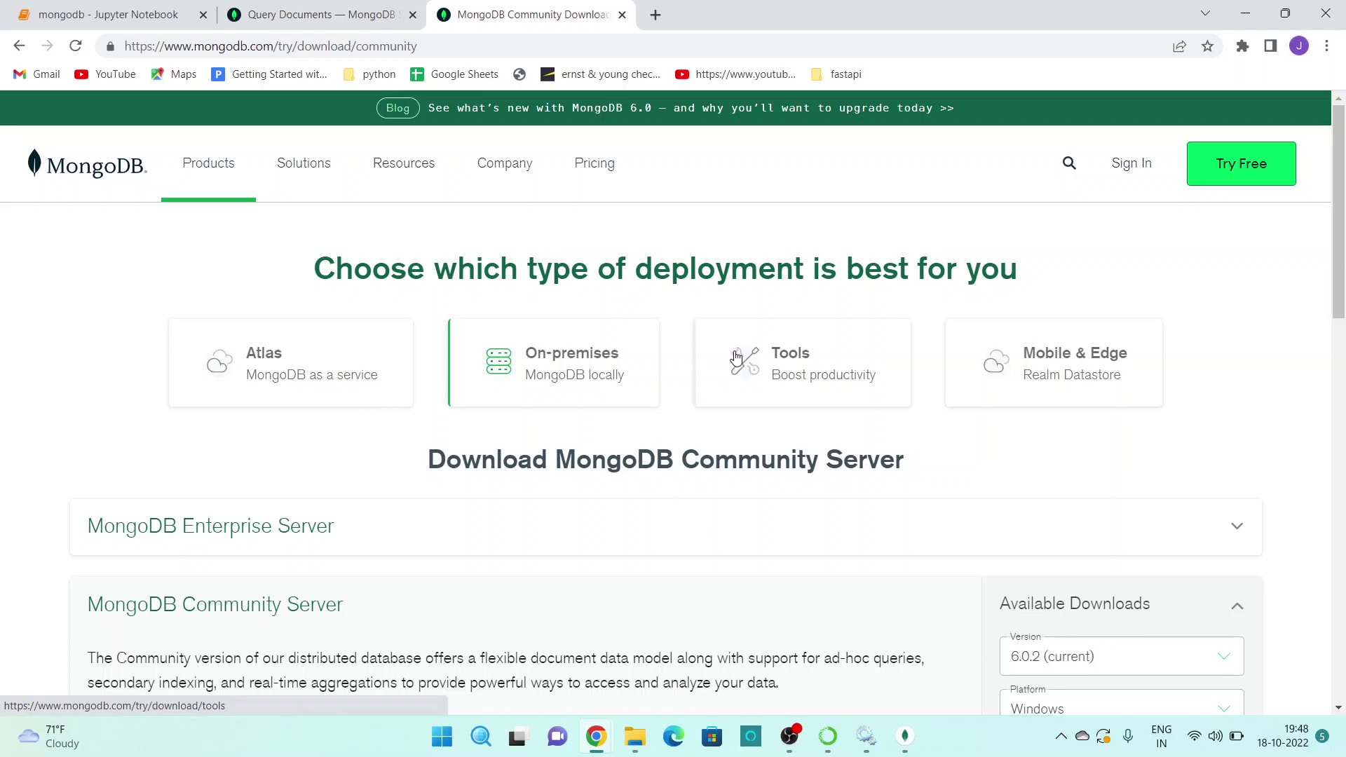
{"action": "scroll", "coordinate": [646, 391], "scroll_direction": "down", "scroll_amount": 1}
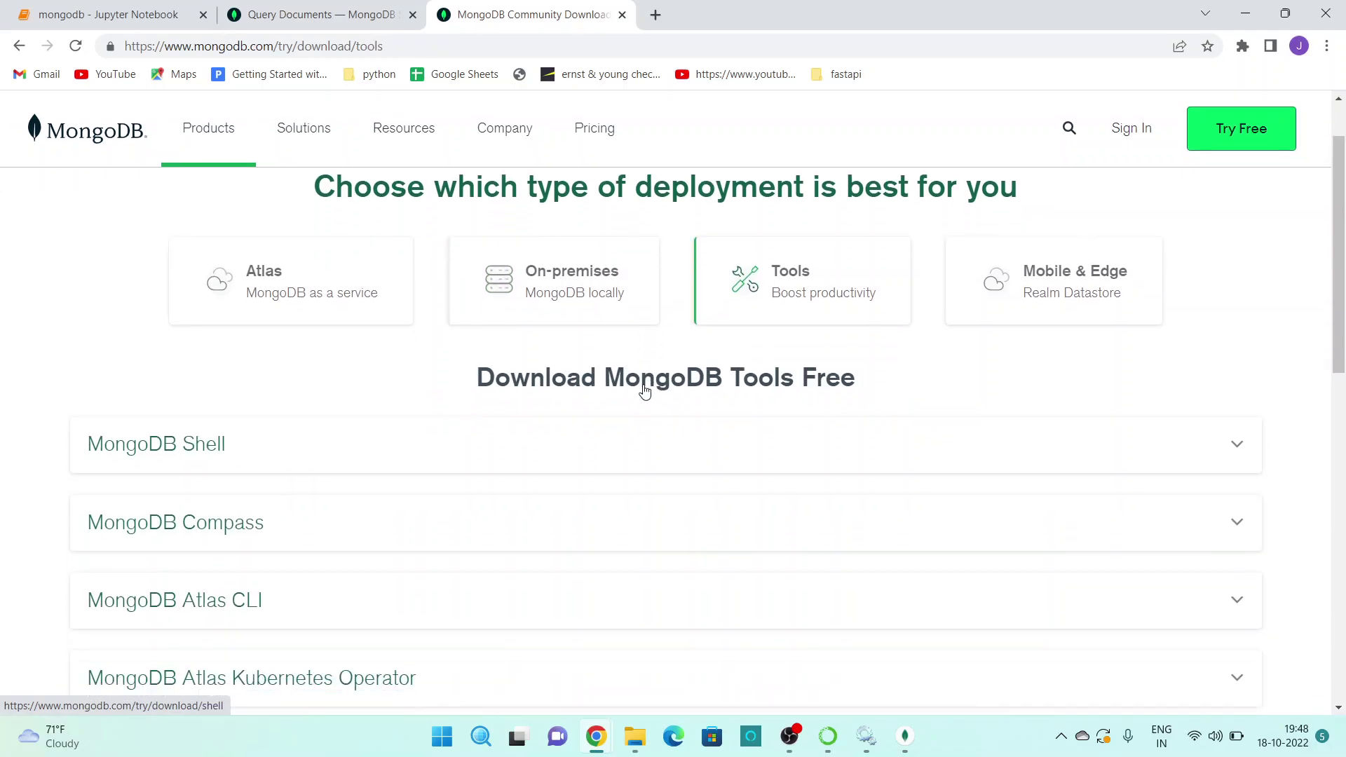
{"action": "scroll", "coordinate": [647, 391], "scroll_direction": "down", "scroll_amount": 3}
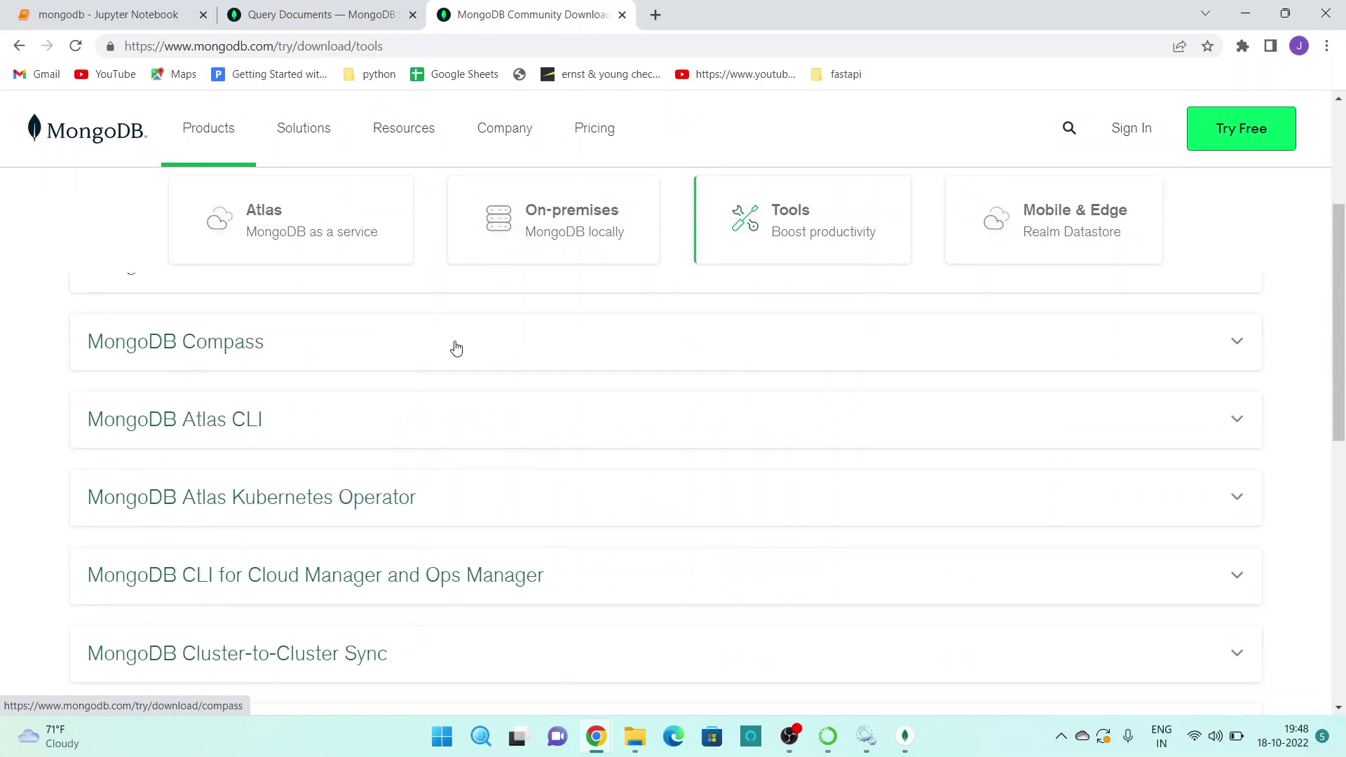
{"action": "left_click", "coordinate": [1240, 340]}
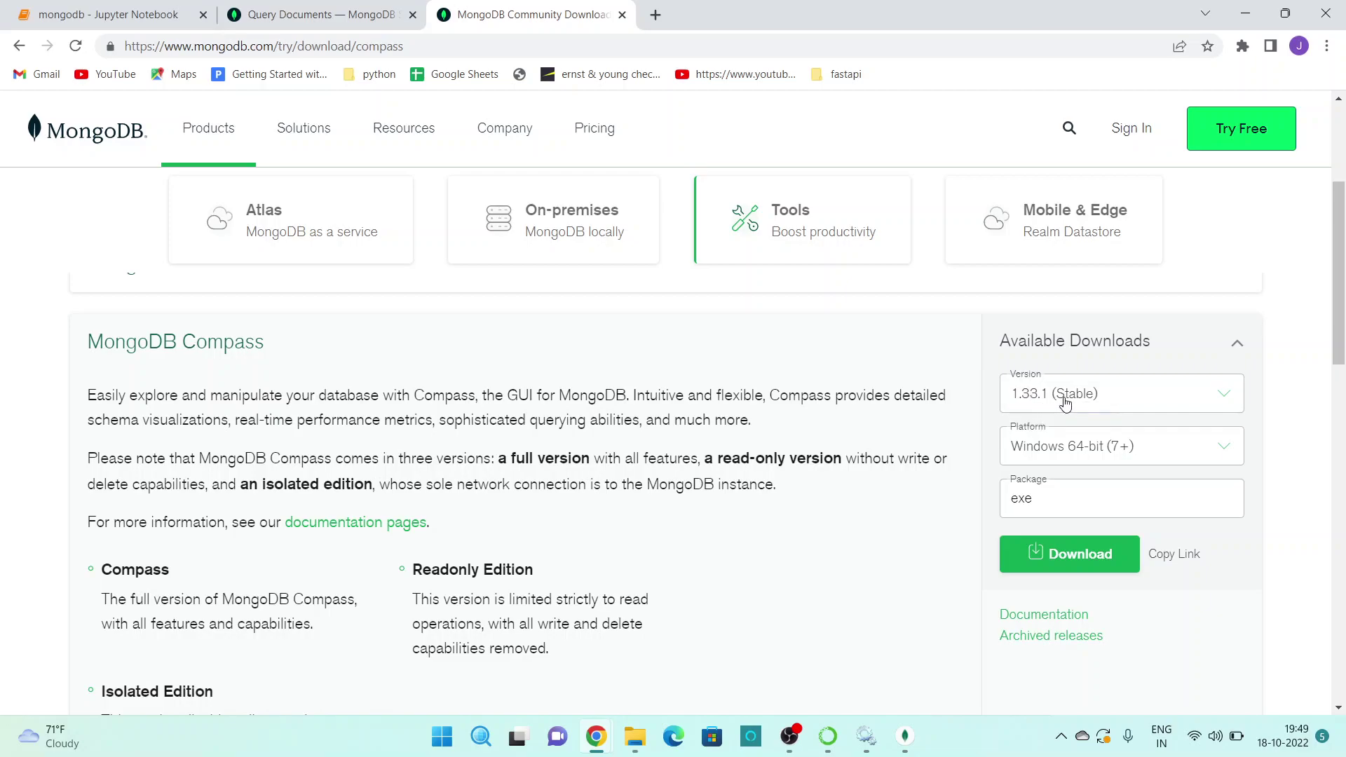
Step: Download MongoDB Compass 1.33.1 (Stable) as an exe, keeping Windows 64-bit (7+) as the platform
{"action": "left_click", "coordinate": [1098, 459]}
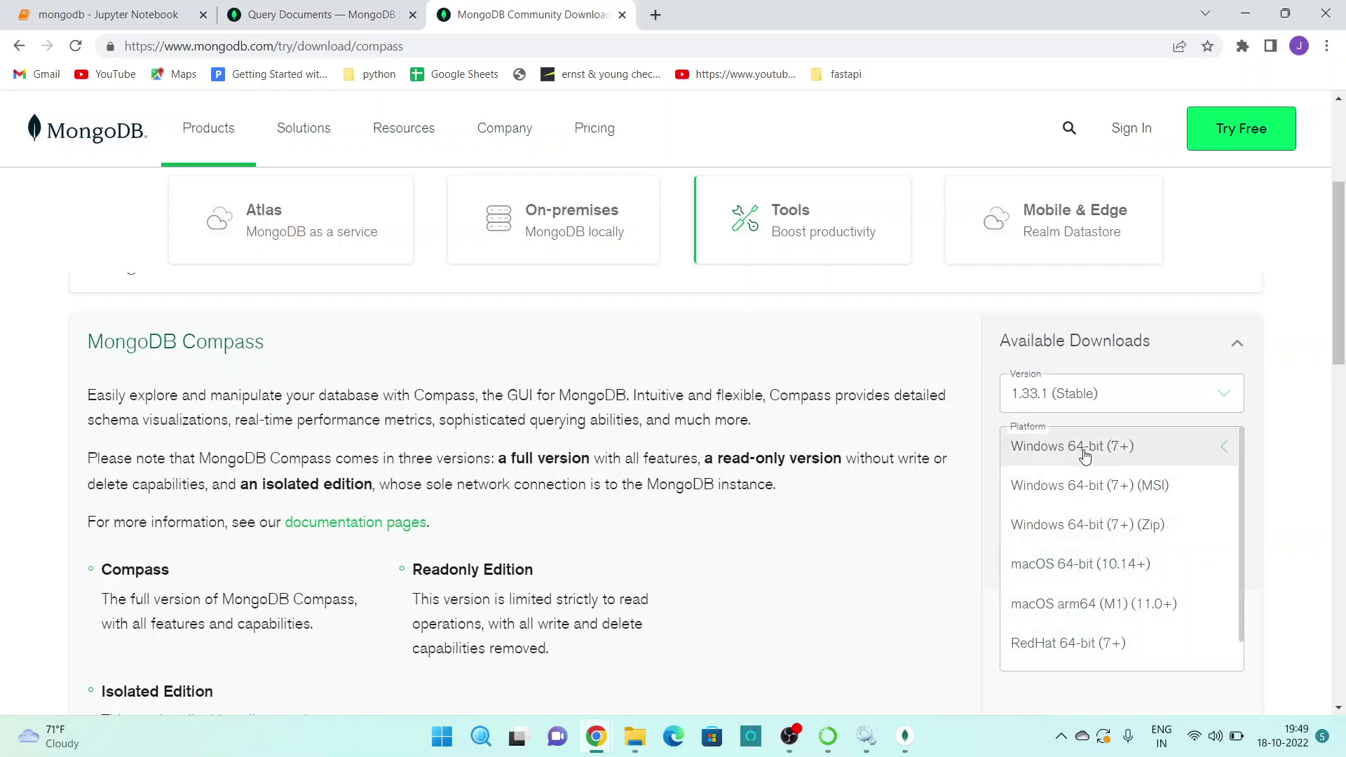
{"action": "scroll", "coordinate": [1171, 473], "scroll_direction": "down", "scroll_amount": 1}
{"action": "scroll", "coordinate": [1174, 475], "scroll_direction": "up", "scroll_amount": 1}
{"action": "scroll", "coordinate": [1173, 475], "scroll_direction": "down", "scroll_amount": 1}
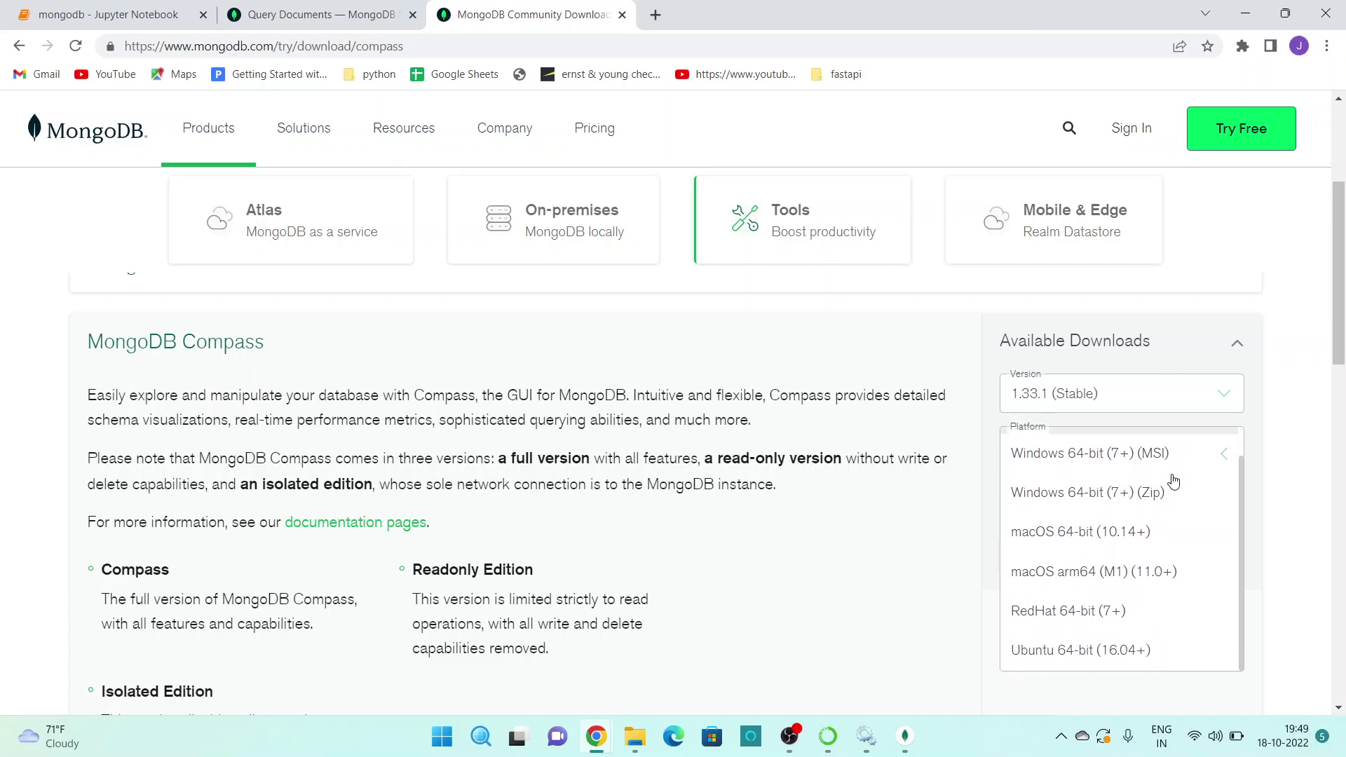
{"action": "left_click", "coordinate": [985, 505]}
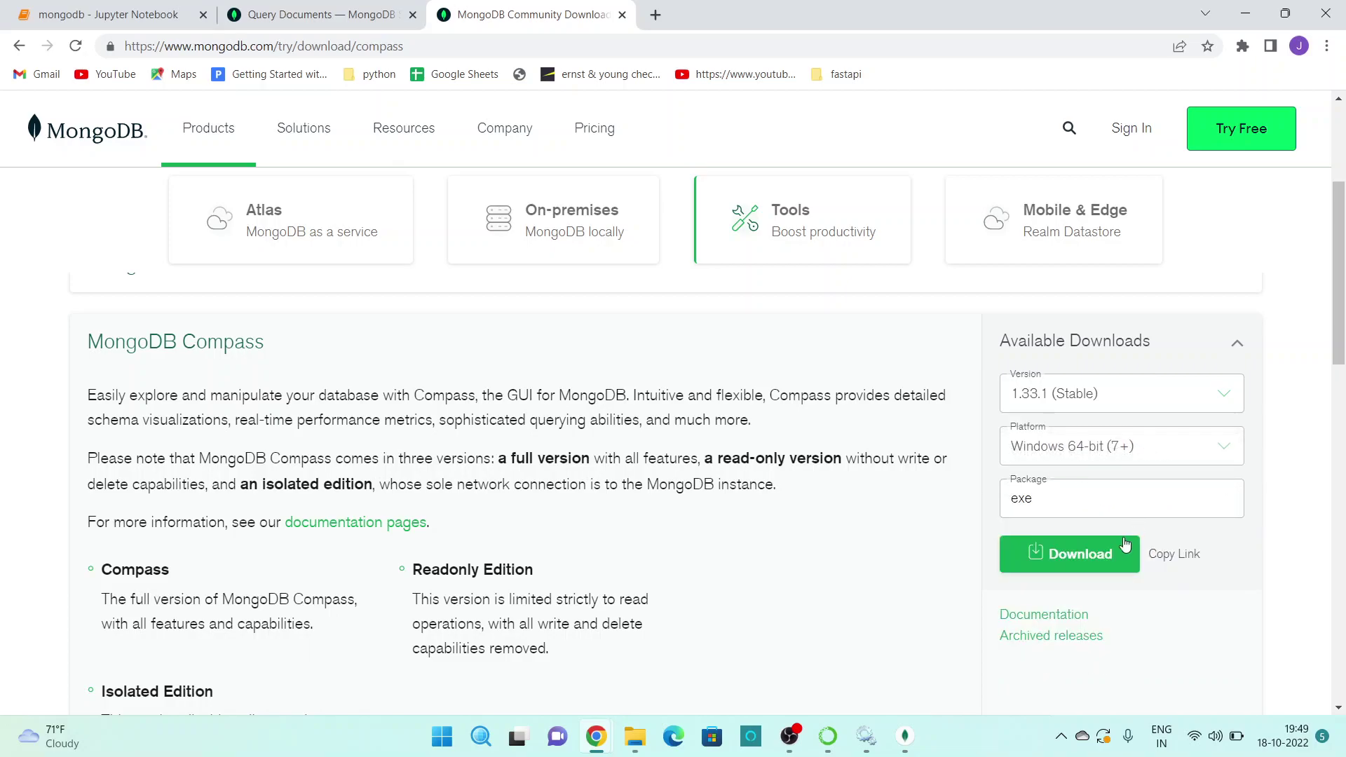
{"action": "left_click", "coordinate": [1123, 556]}
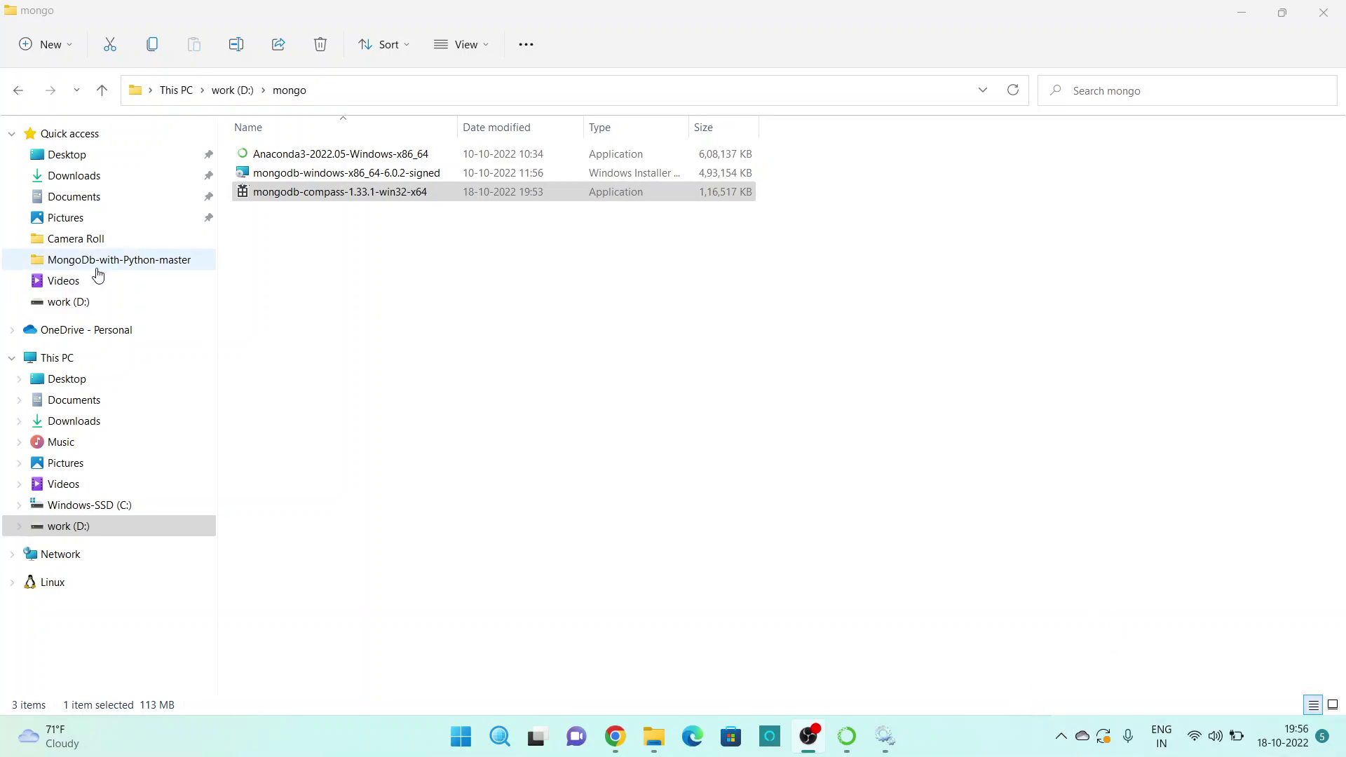
Step: Run the mongodb-compass-1.33.1-win32-x64 installer from the mongo folder in File Explorer
{"action": "left_click", "coordinate": [243, 198]}
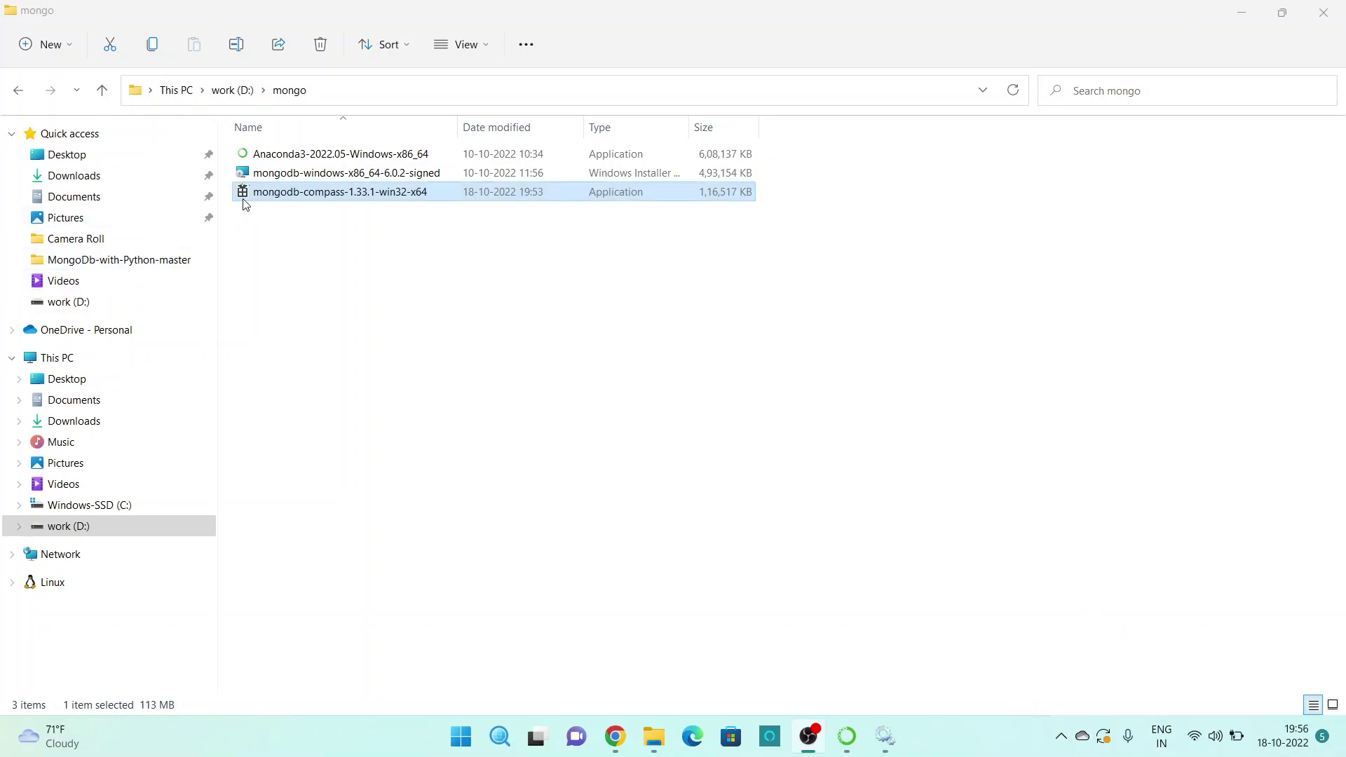
{"action": "double_click", "coordinate": [291, 199]}
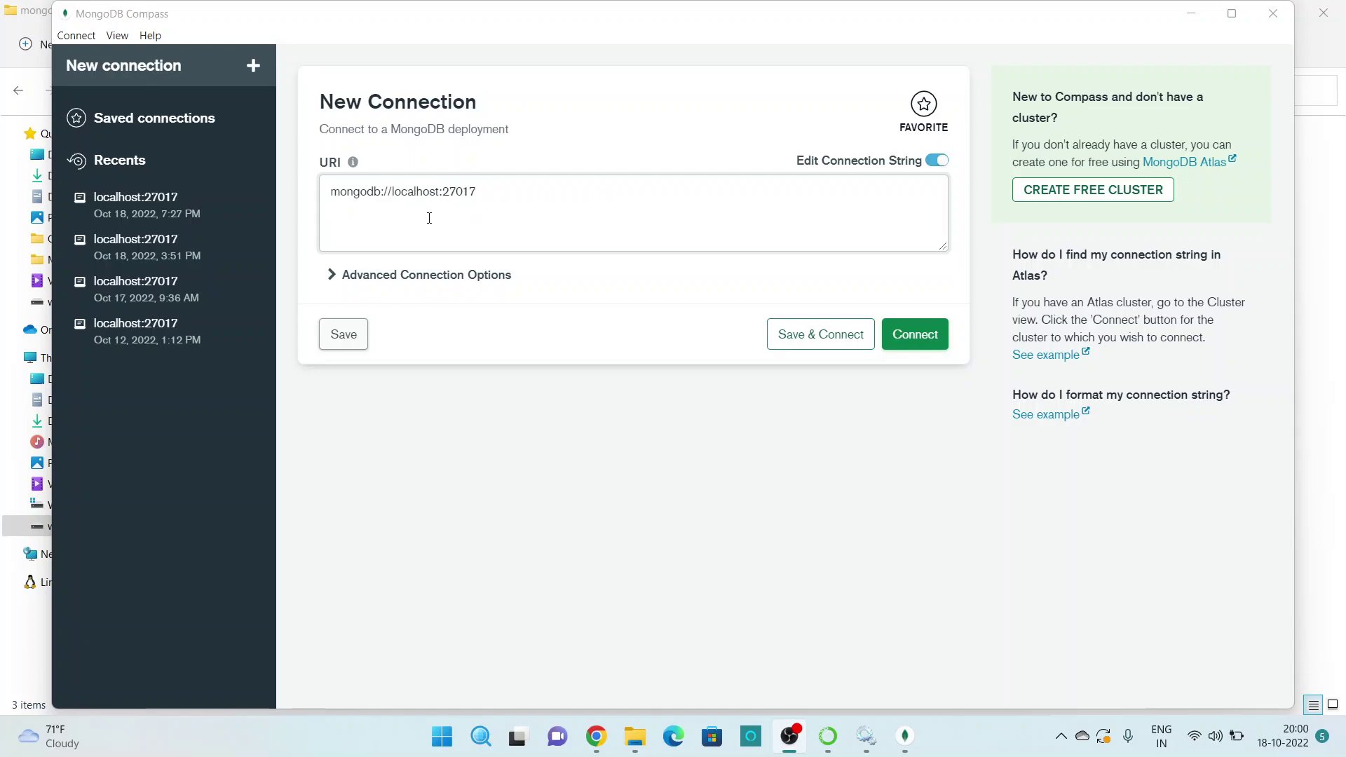
Step: Connect to mongodb://localhost:27017 and create a database named test with a collection named test1
{"action": "left_click", "coordinate": [926, 336]}
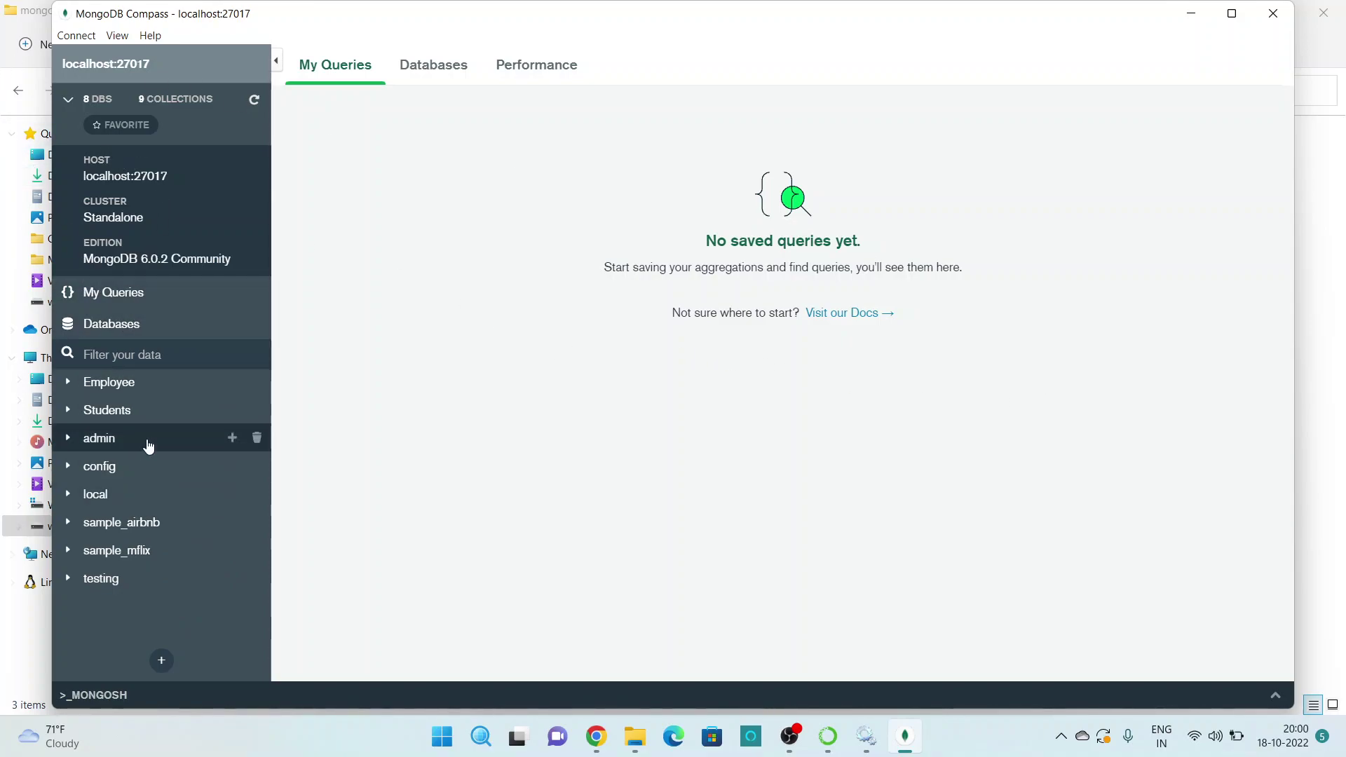
{"action": "left_click", "coordinate": [175, 659]}
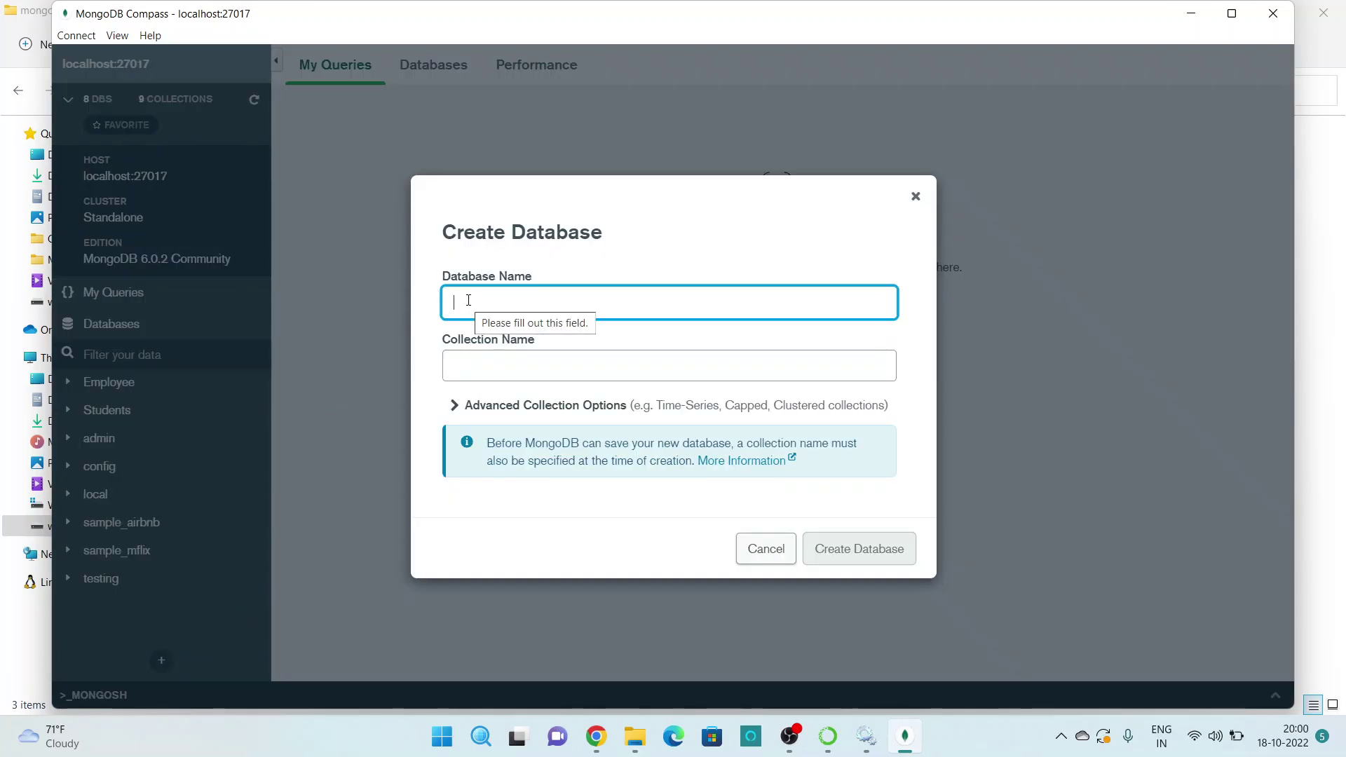
{"action": "type", "text": "test"}
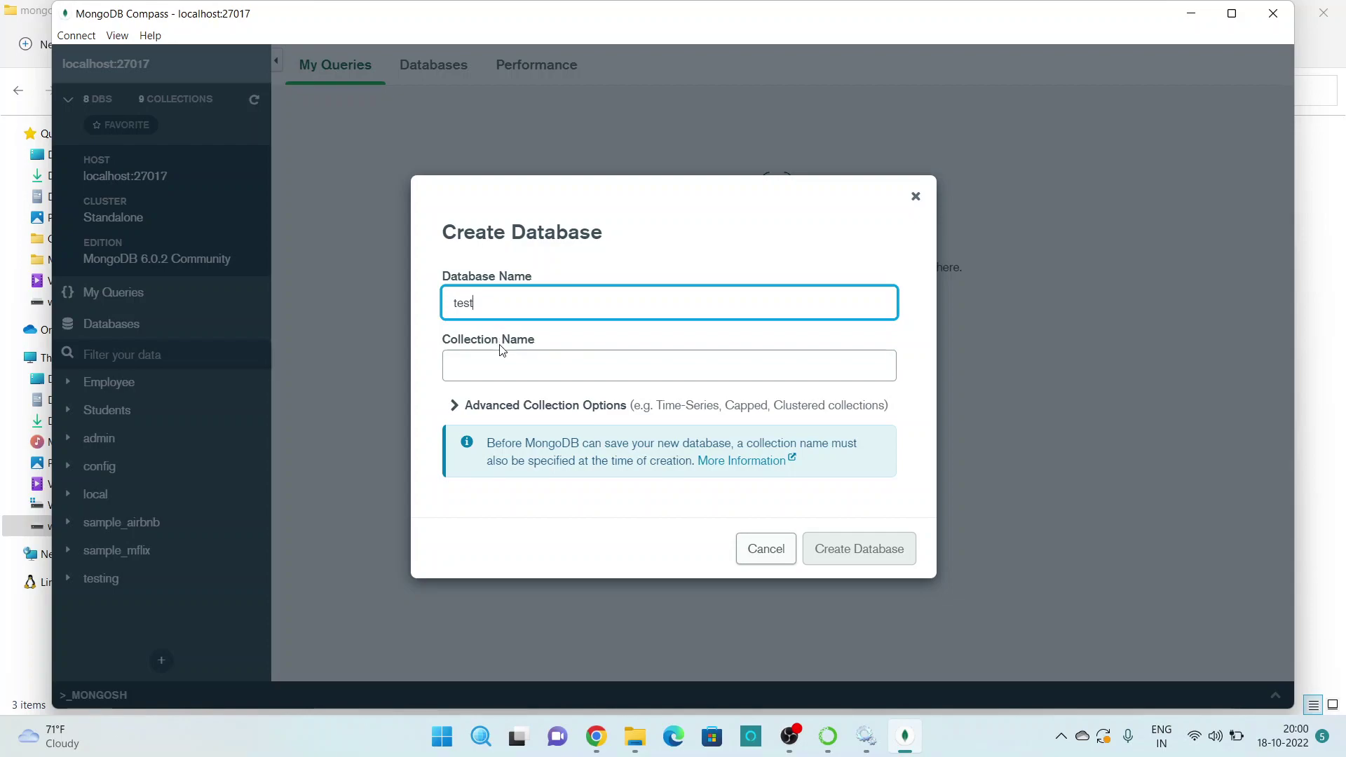
{"action": "left_click", "coordinate": [518, 368]}
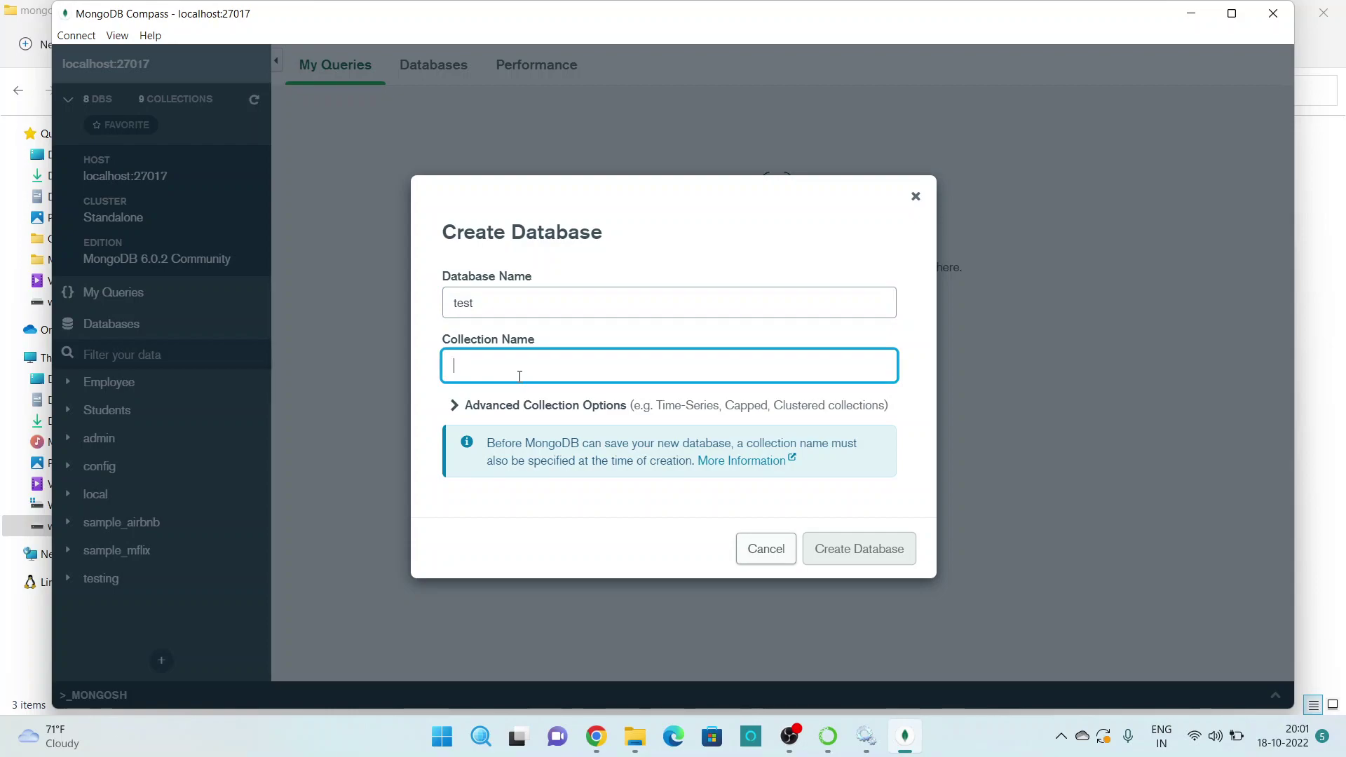
{"action": "type", "text": "test1"}
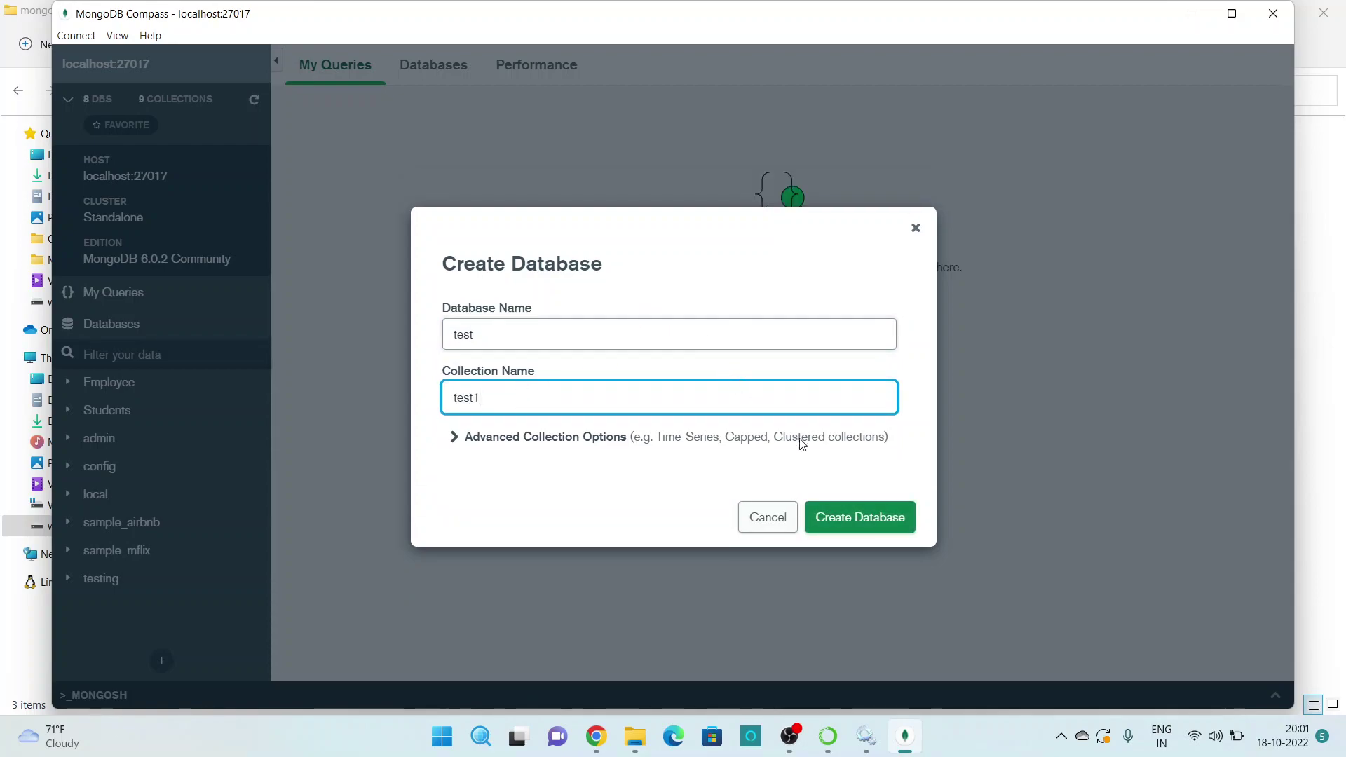
{"action": "left_click", "coordinate": [872, 522]}
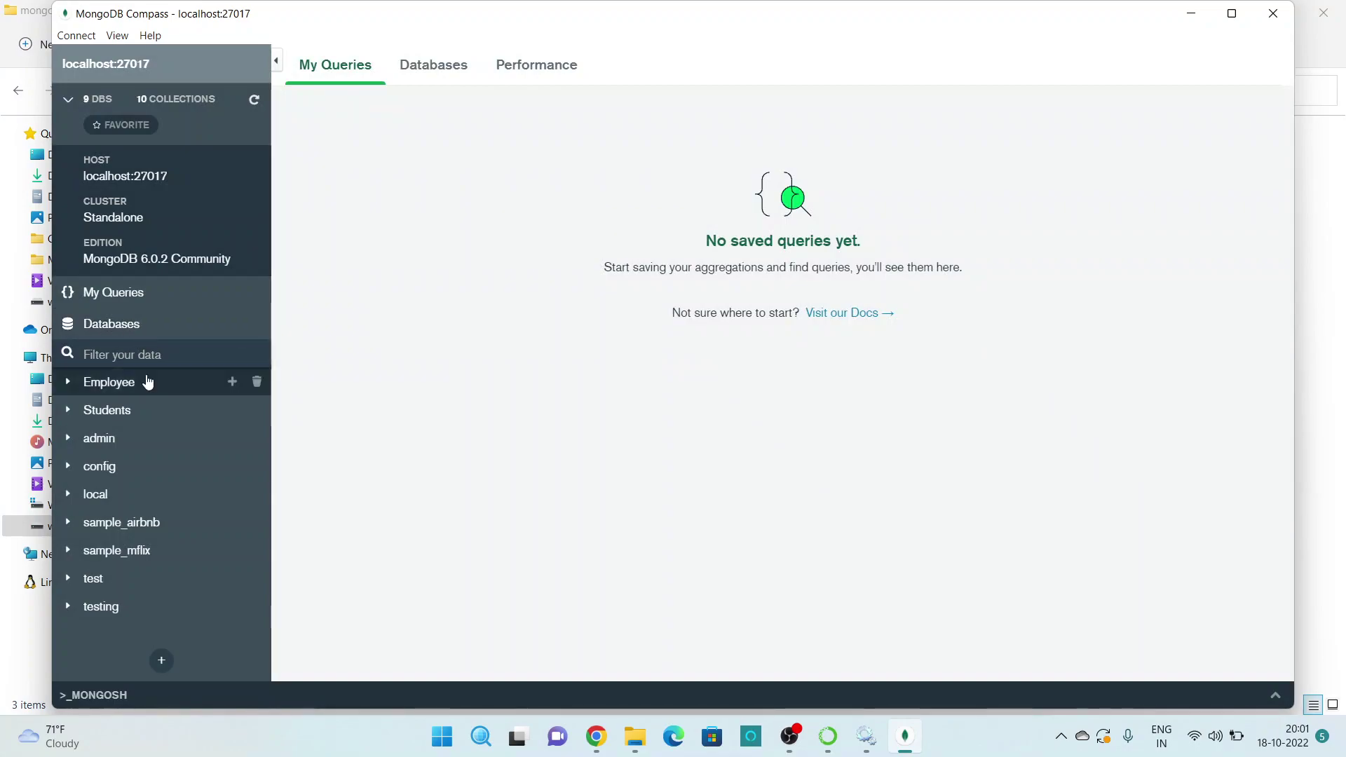
Step: Expand the test database and open its test1 collection
{"action": "left_click", "coordinate": [70, 581]}
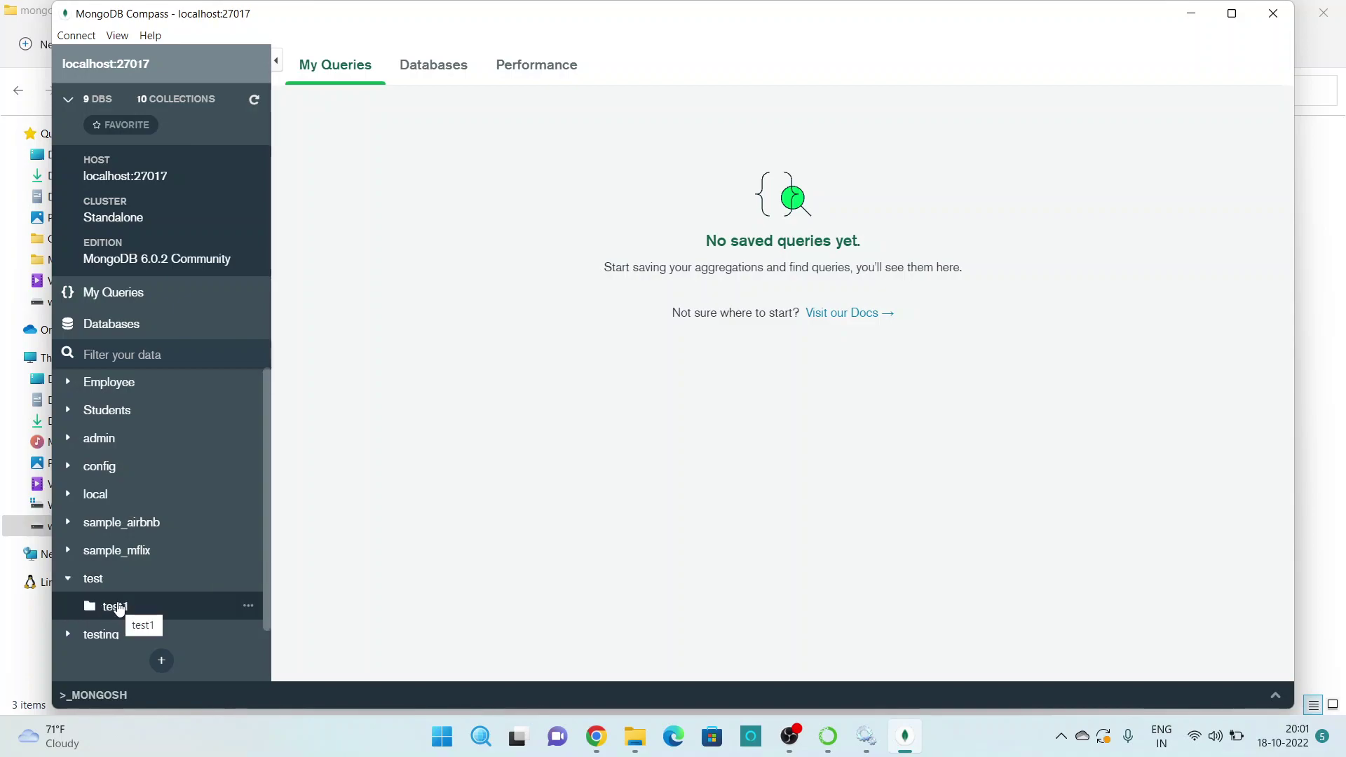
{"action": "left_click", "coordinate": [120, 609]}
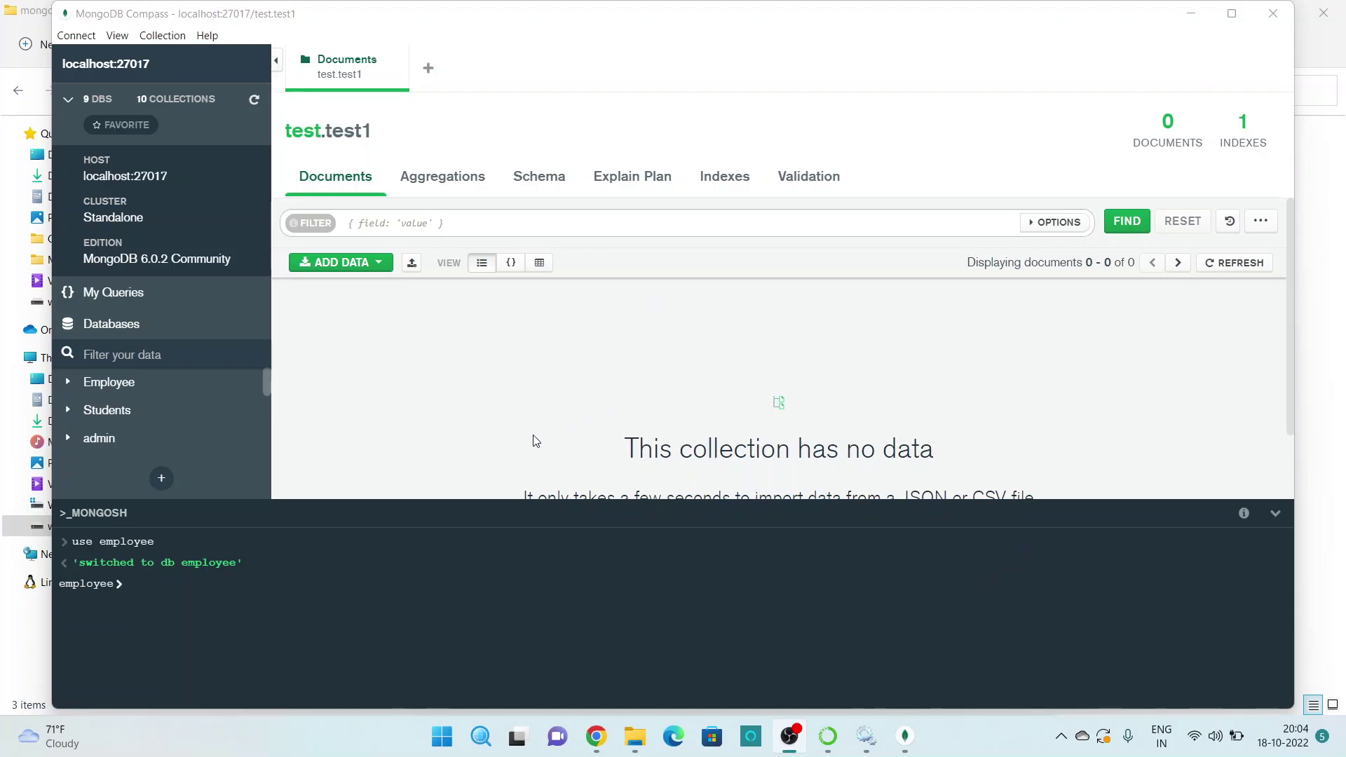
Step: Switch the mongosh shell to the test database with the command "use test"
{"action": "left_click", "coordinate": [153, 584]}
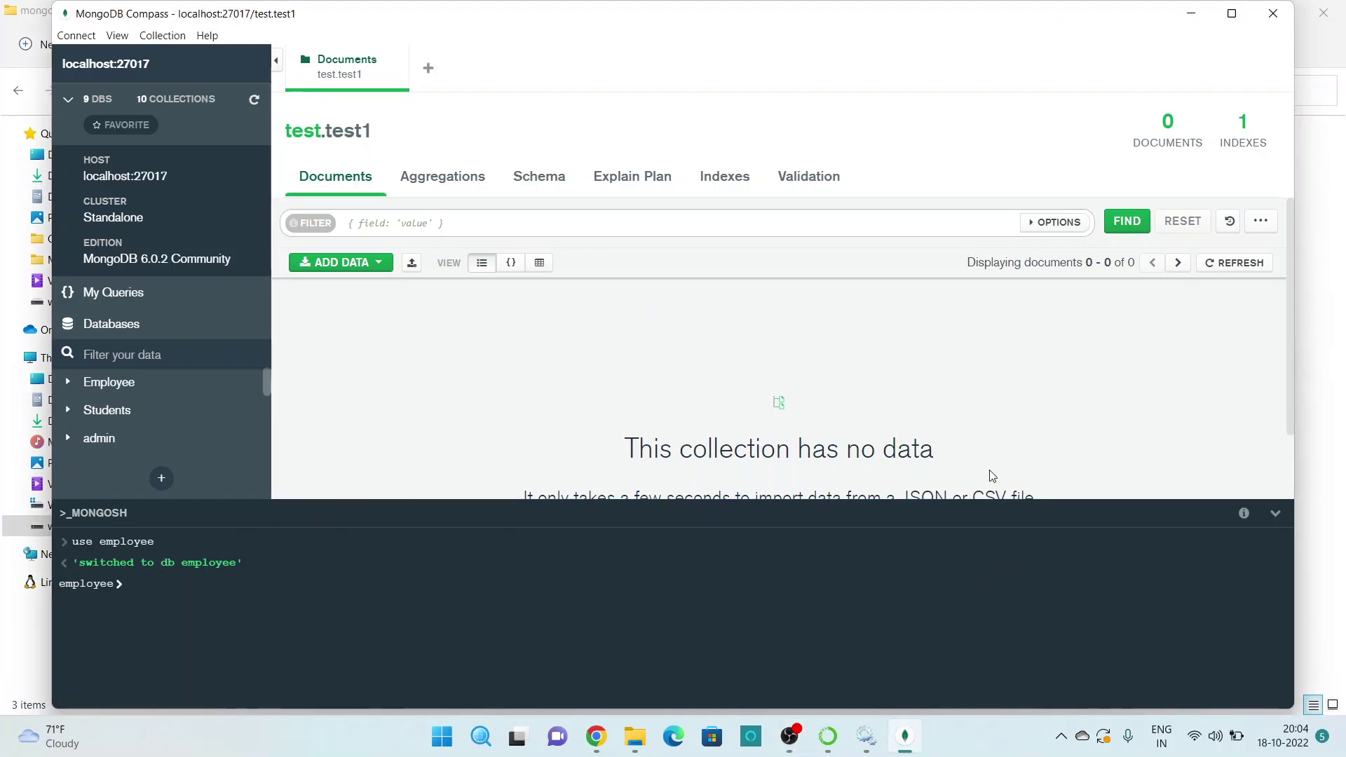
{"action": "type", "text": "use"}
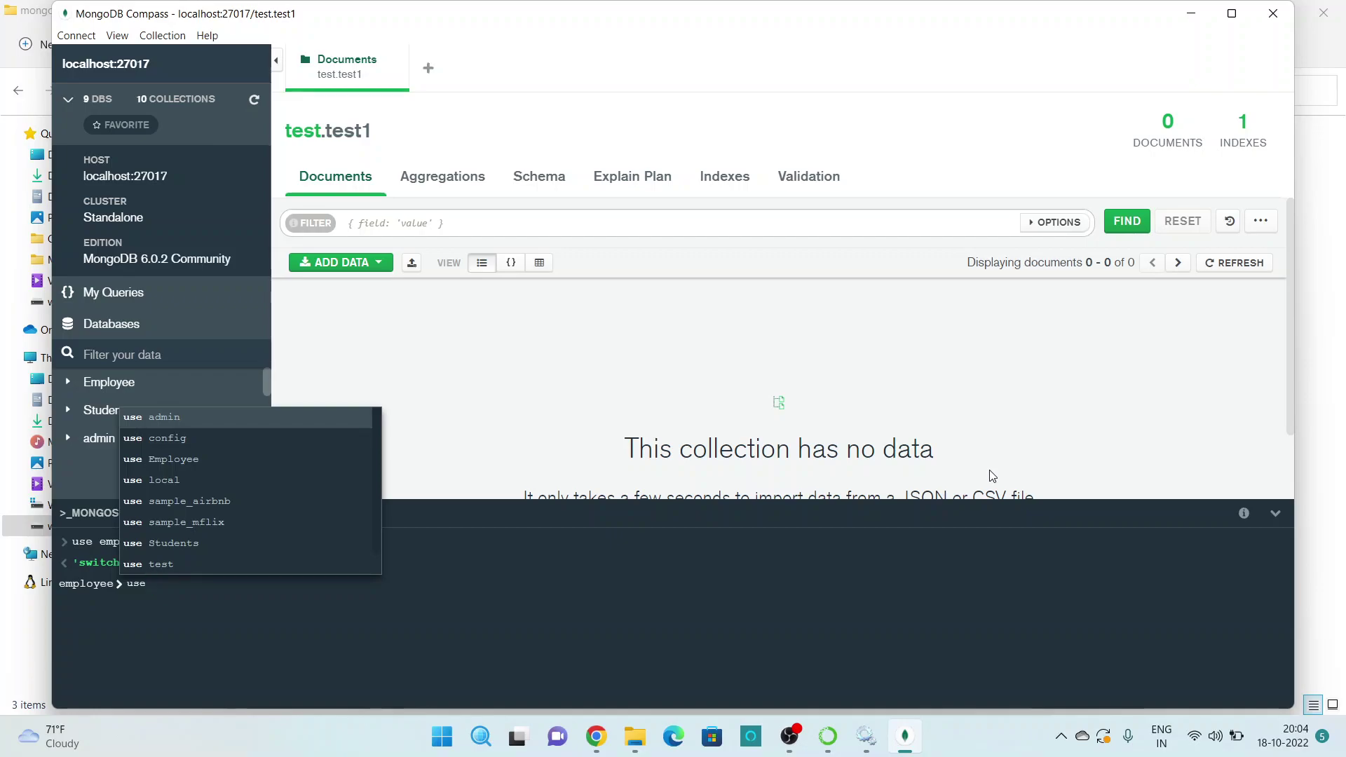
{"action": "type", "text": "test"}
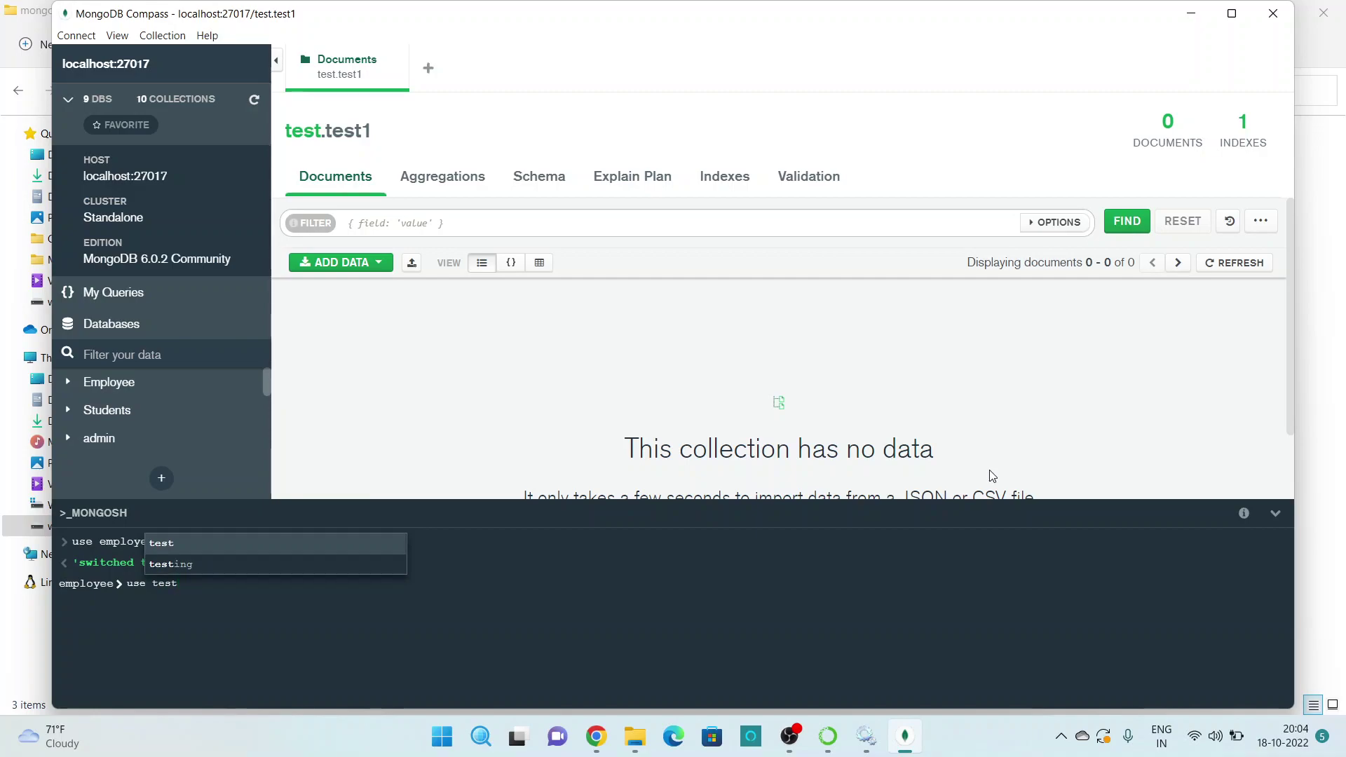
{"action": "key", "text": "Return"}
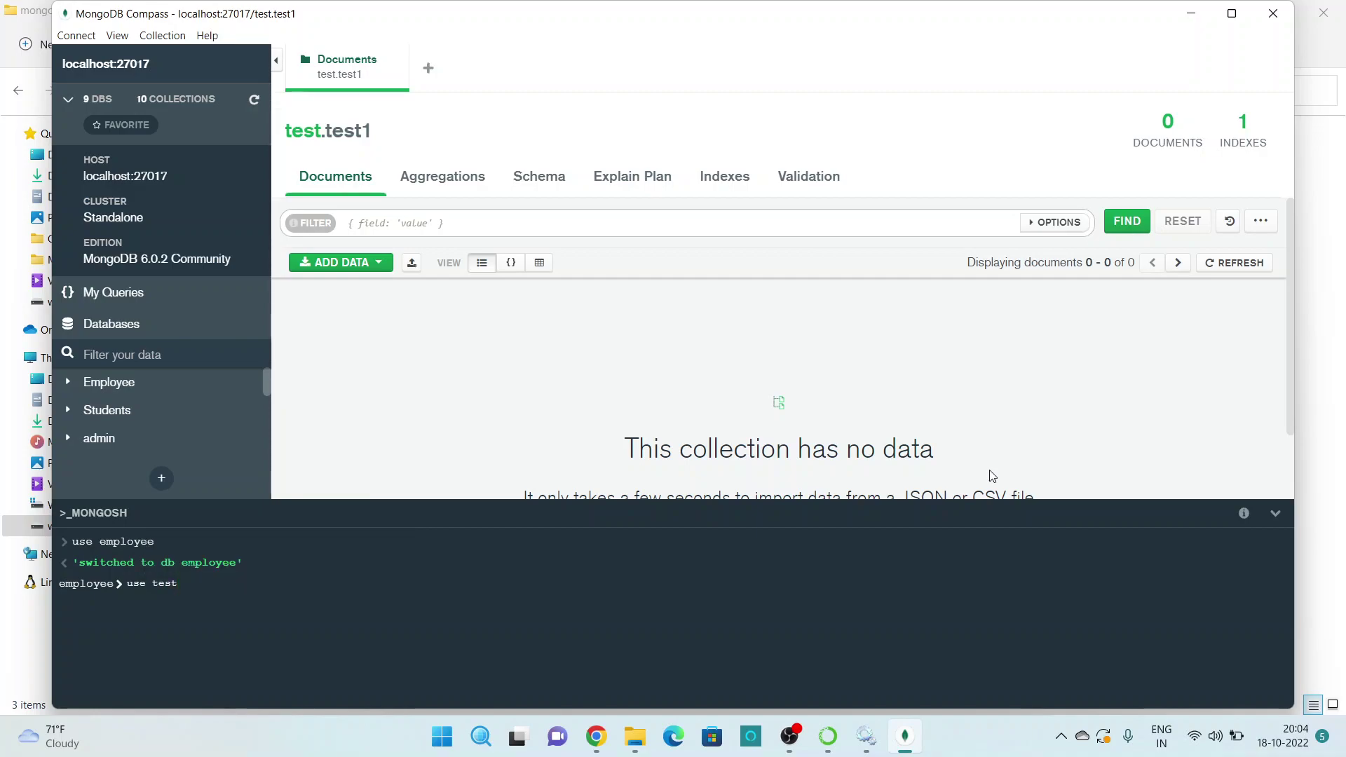
{"action": "key", "text": "Return"}
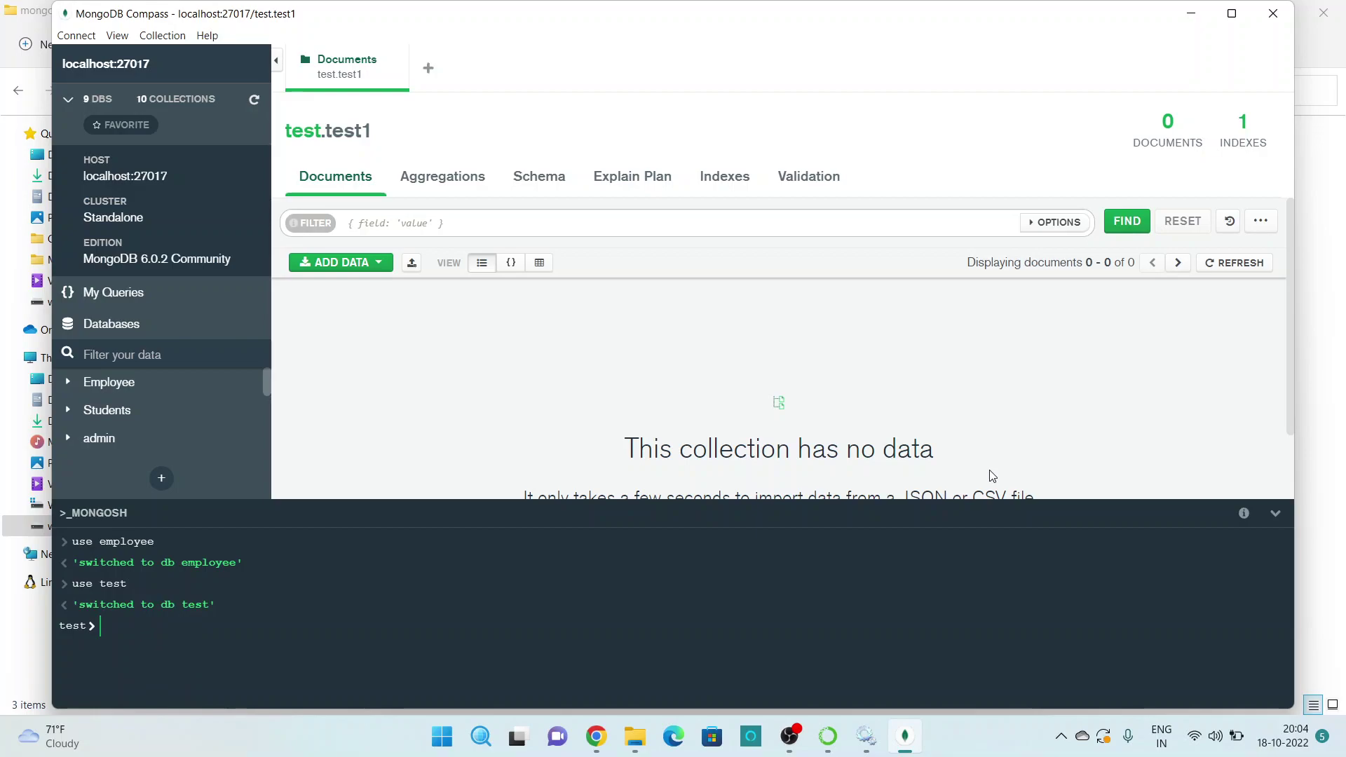